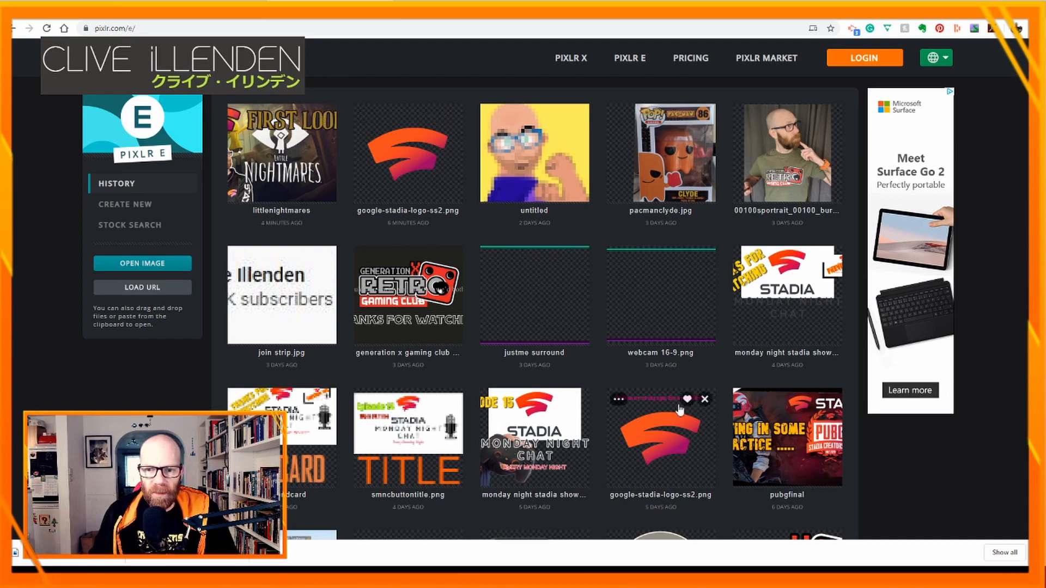
# Look through the history of recently edited images in Pixlr E.
pyautogui.scroll(-10, 400, 419)
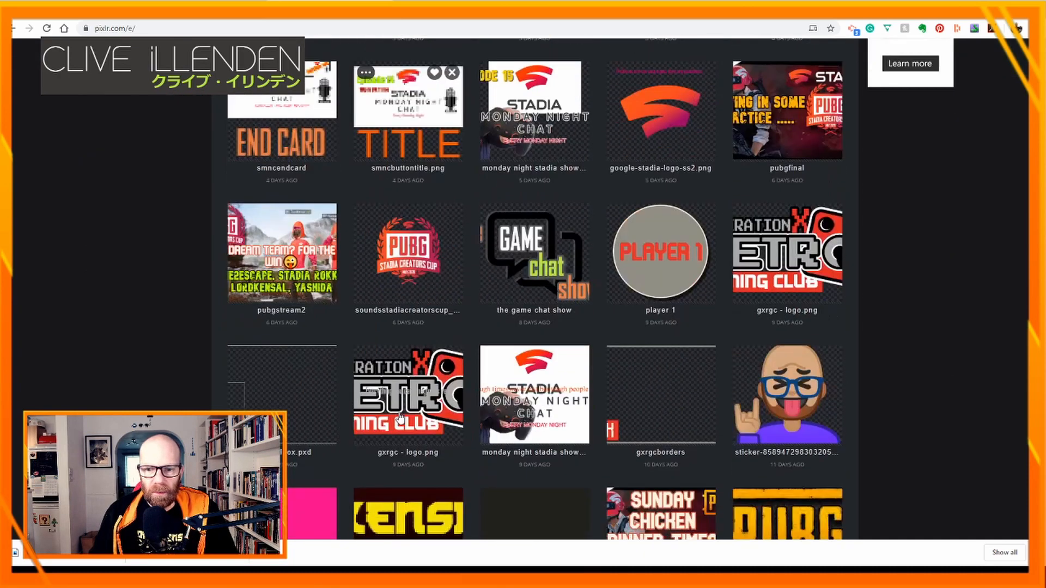
pyautogui.scroll(-15, 400, 418)
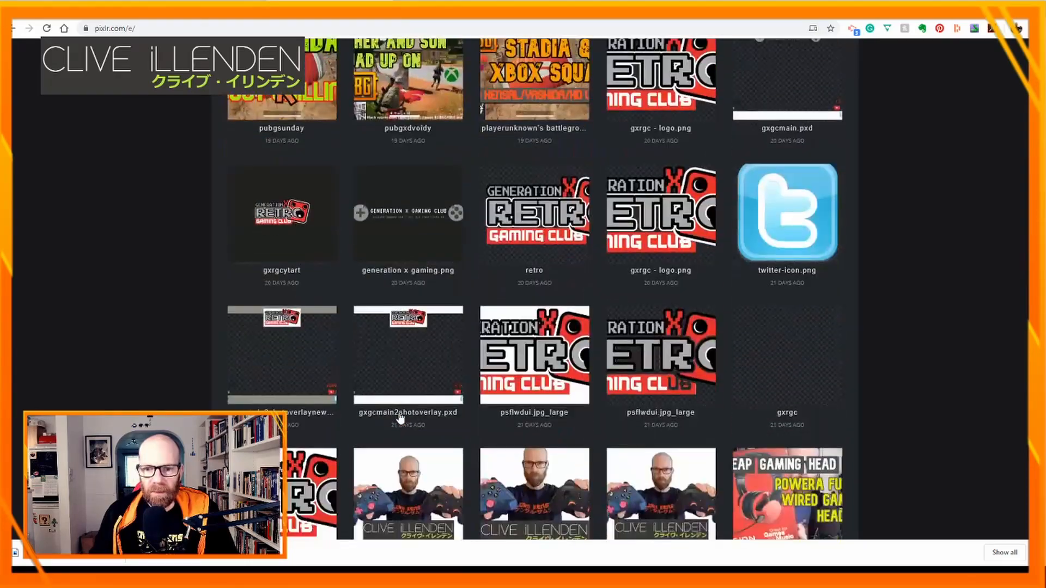
pyautogui.scroll(10, 400, 418)
pyautogui.scroll(2, 401, 419)
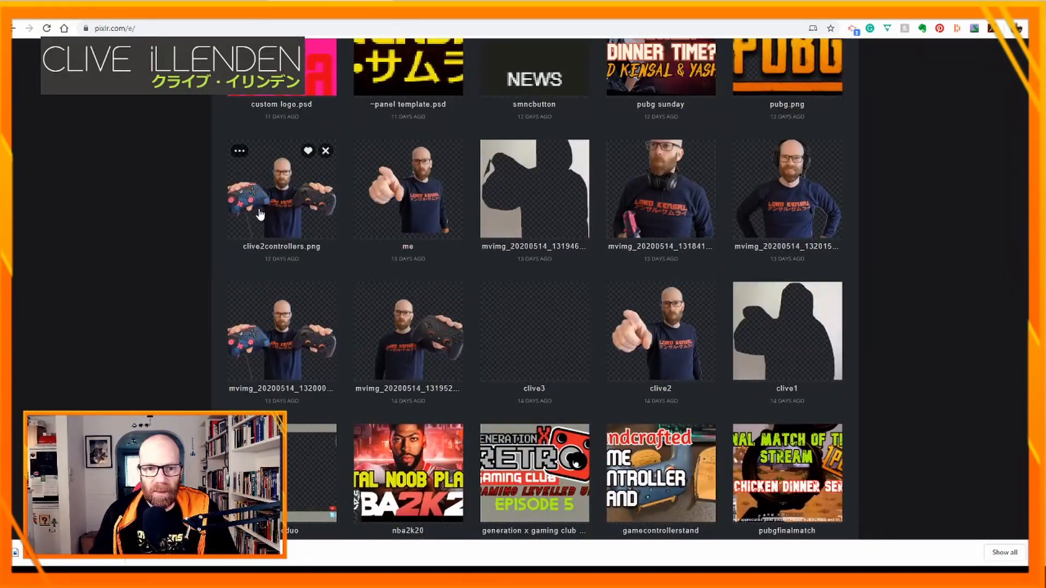
pyautogui.scroll(-2, 751, 211)
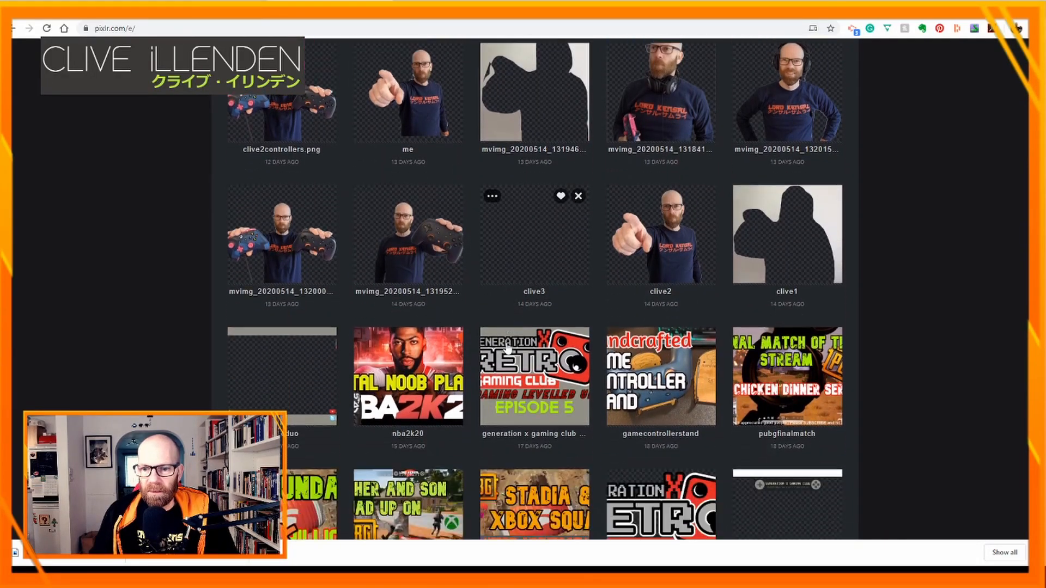
pyautogui.scroll(2, 310, 367)
pyautogui.scroll(-1, 531, 426)
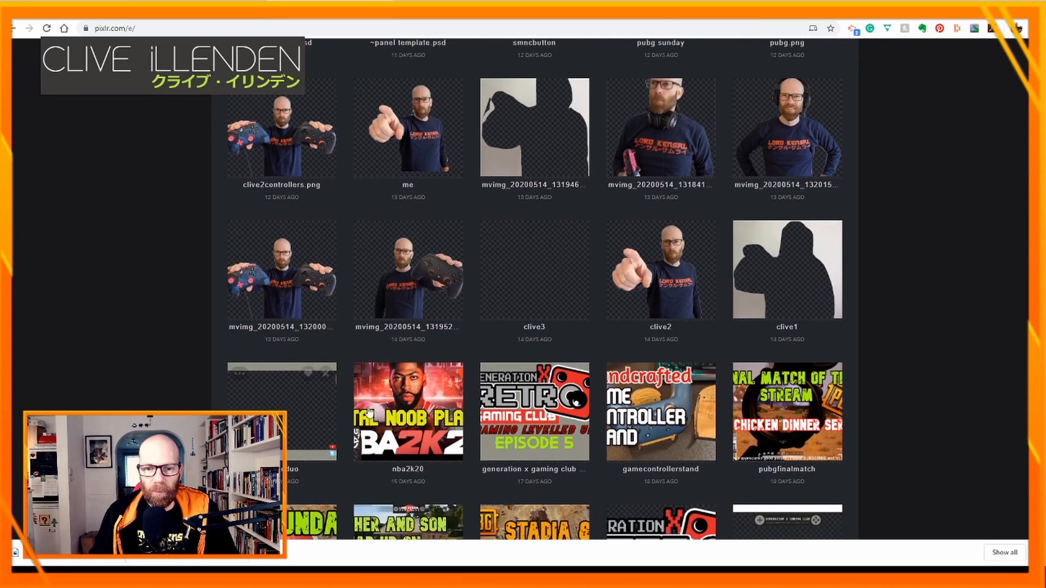
pyautogui.scroll(-2, 531, 426)
pyautogui.scroll(2, 589, 431)
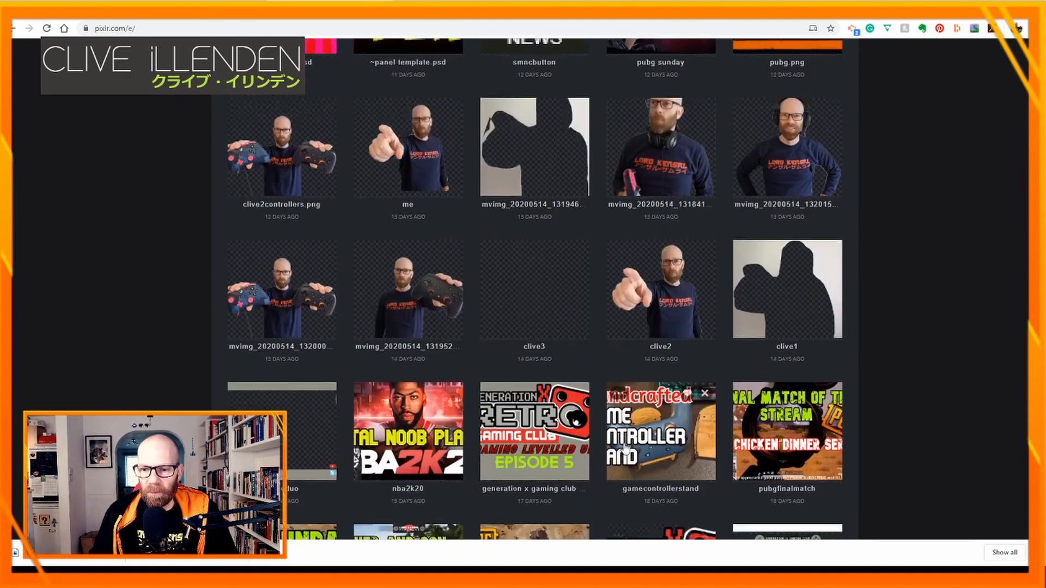
pyautogui.scroll(-4, 647, 433)
pyautogui.scroll(-3, 626, 419)
pyautogui.scroll(9, 369, 348)
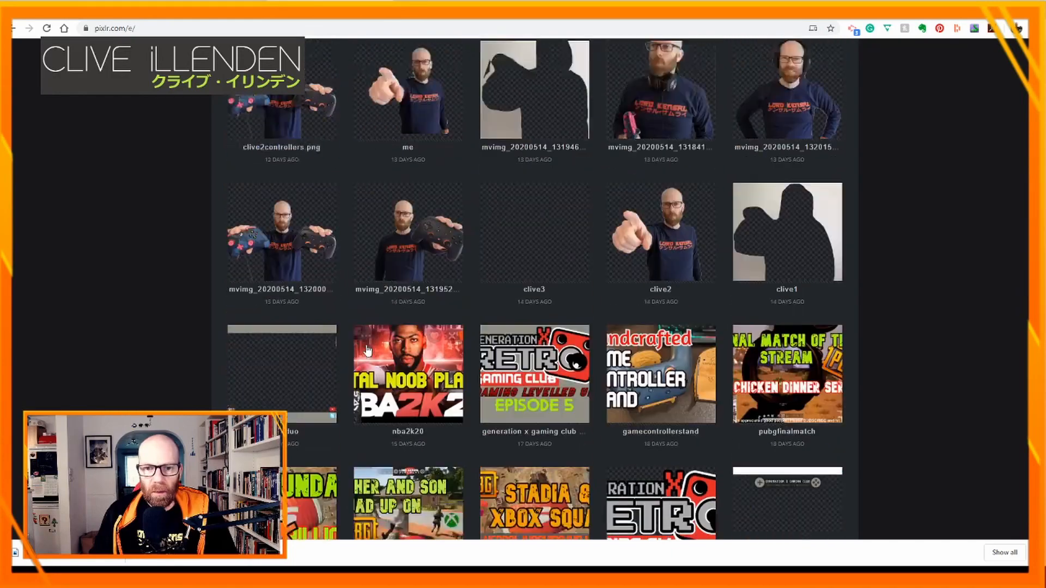
pyautogui.scroll(10, 369, 347)
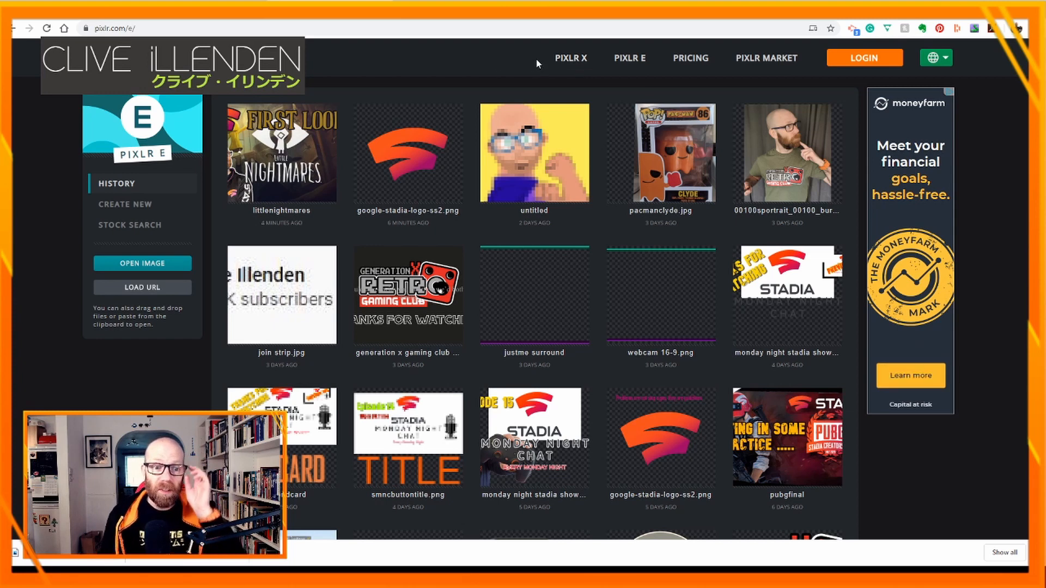
# Switch to Pixlr X and look over its history of recent images.
pyautogui.click(570, 63)
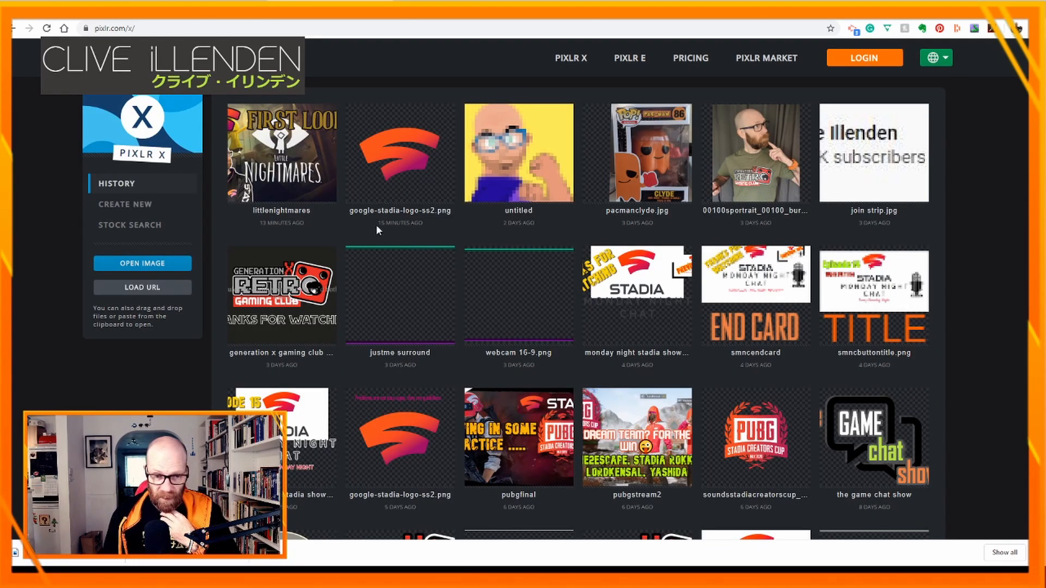
pyautogui.scroll(-5, 494, 371)
pyautogui.scroll(5, 490, 374)
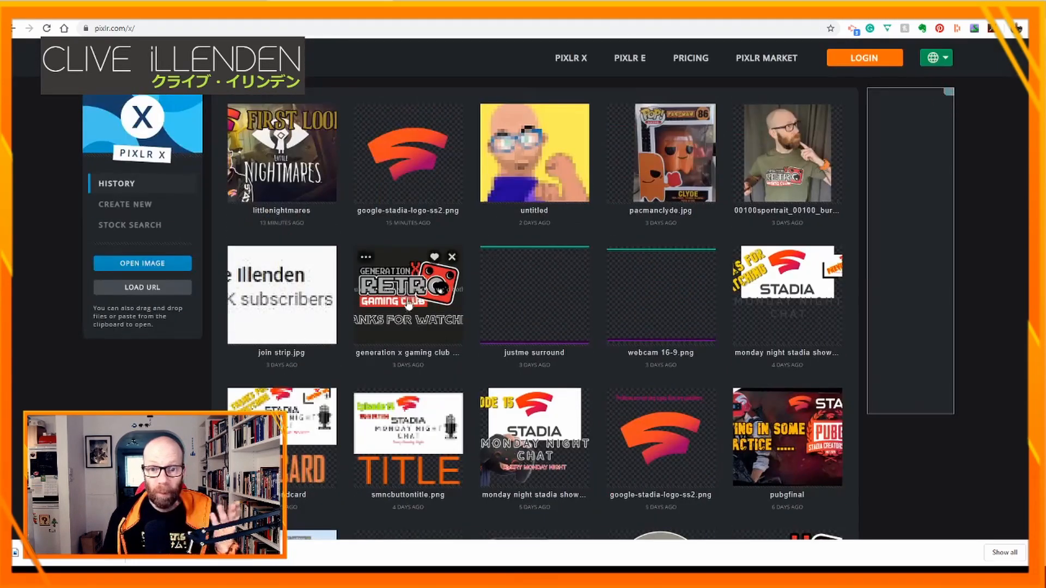
pyautogui.scroll(-8, 599, 319)
pyautogui.scroll(8, 437, 326)
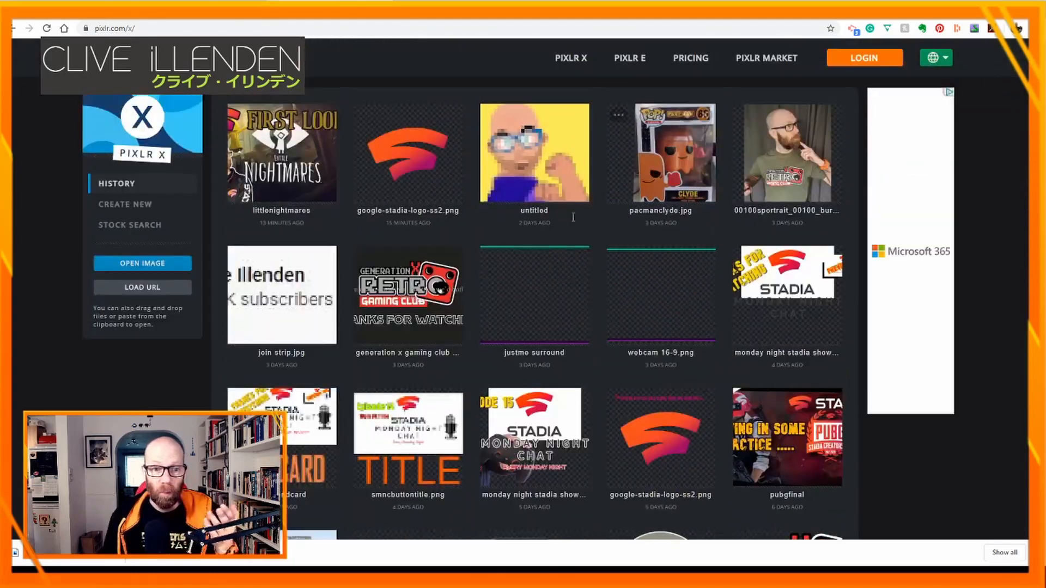
# Create a new Full HD image of 1920 x 1080 named PUBGStream, without a background.
pyautogui.click(126, 207)
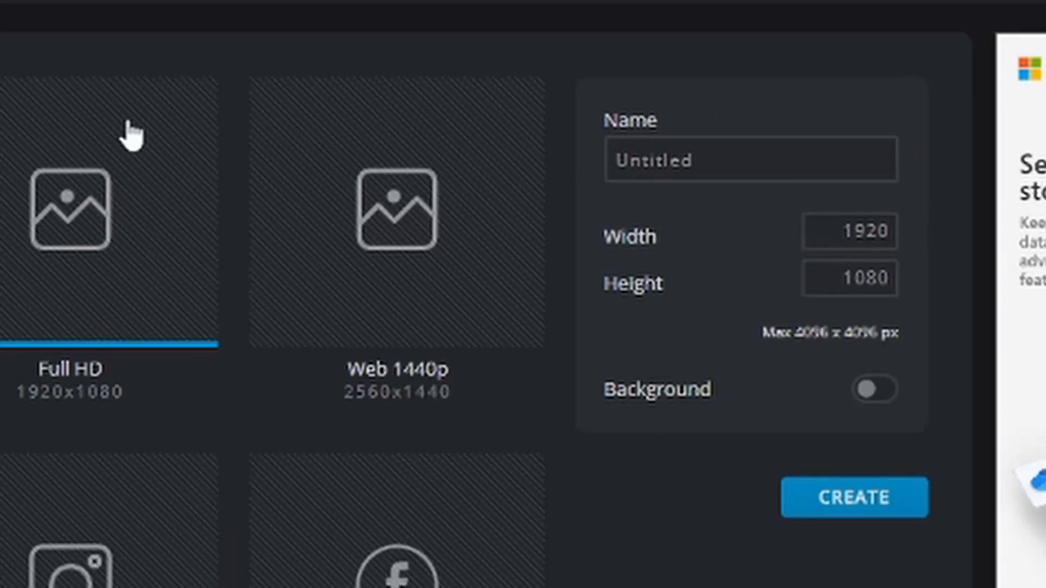
pyautogui.click(810, 231)
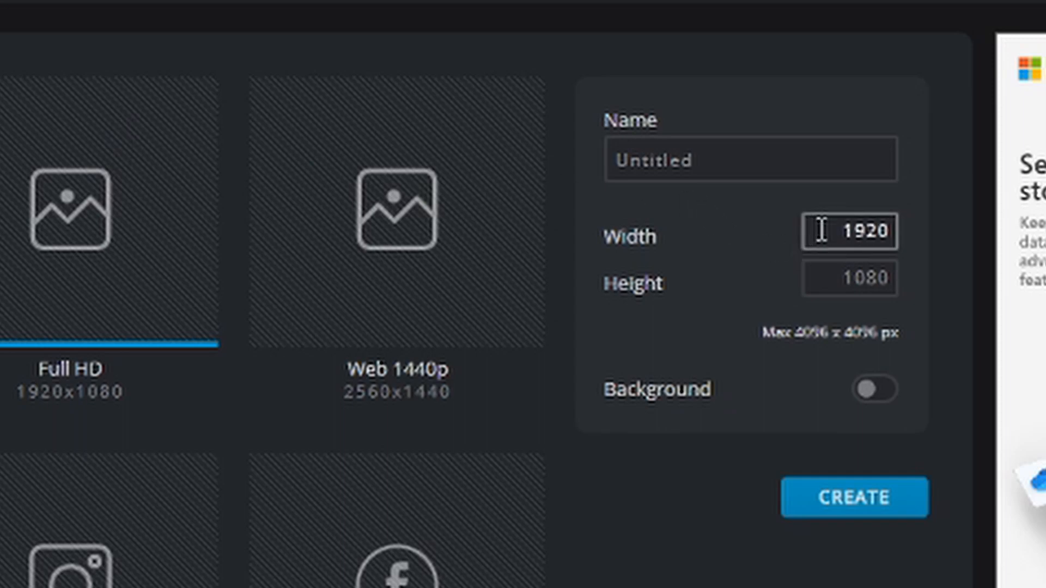
pyautogui.click(888, 279)
pyautogui.click(712, 159)
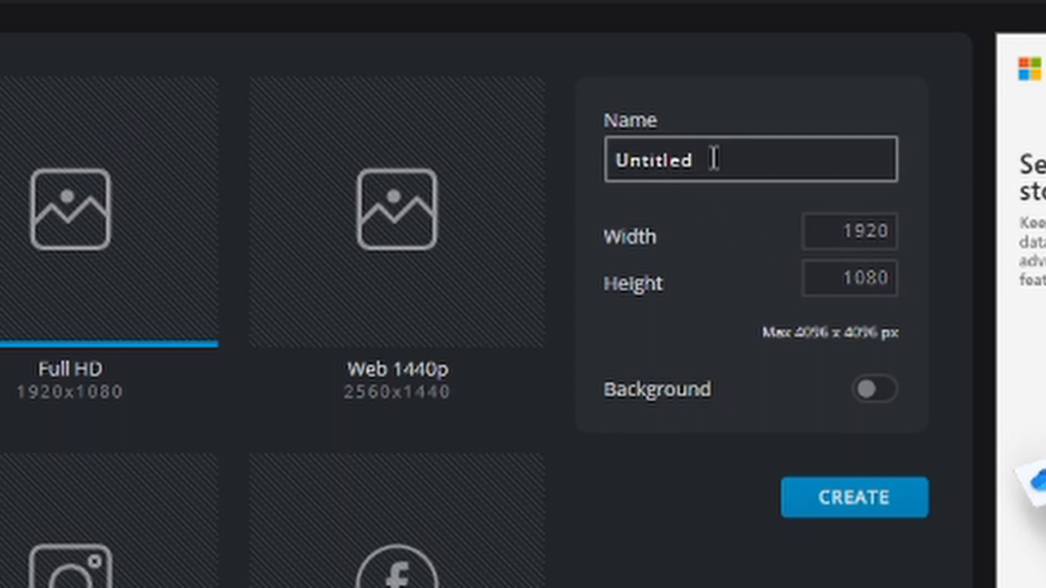
pyautogui.hotkey('ctrl', 'a')
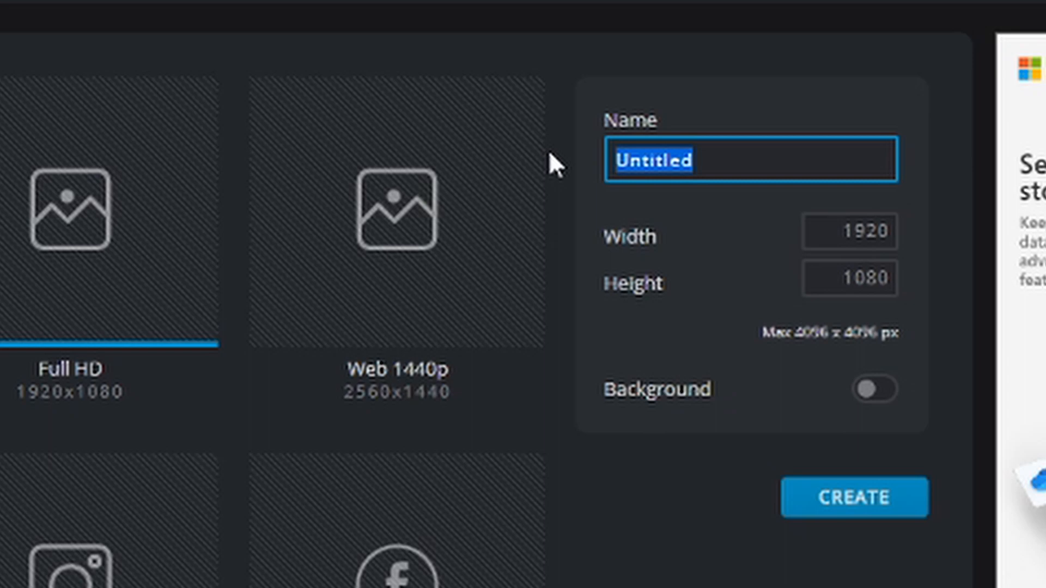
pyautogui.write('PUBGS')
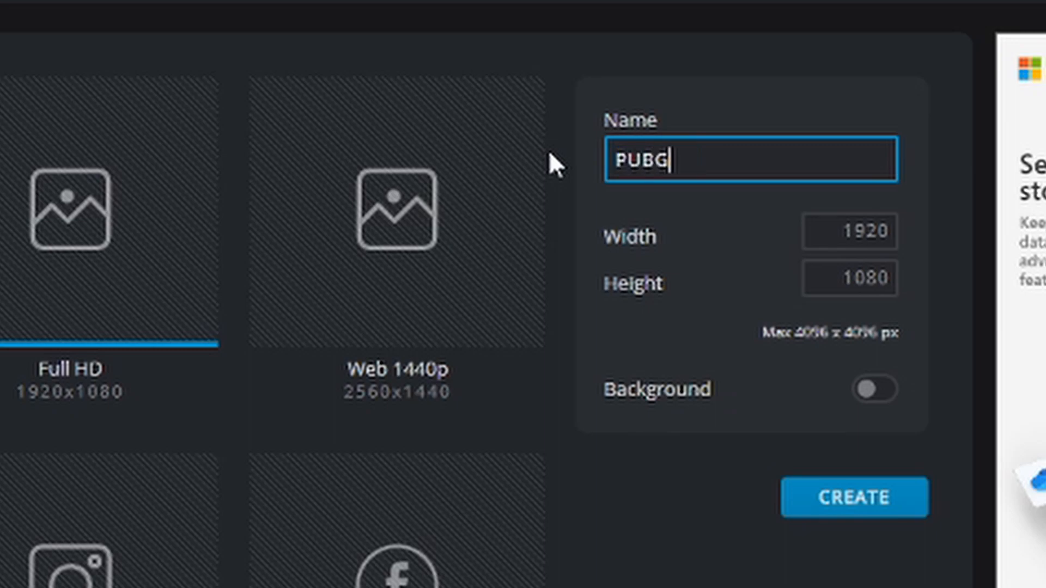
pyautogui.write('tream')
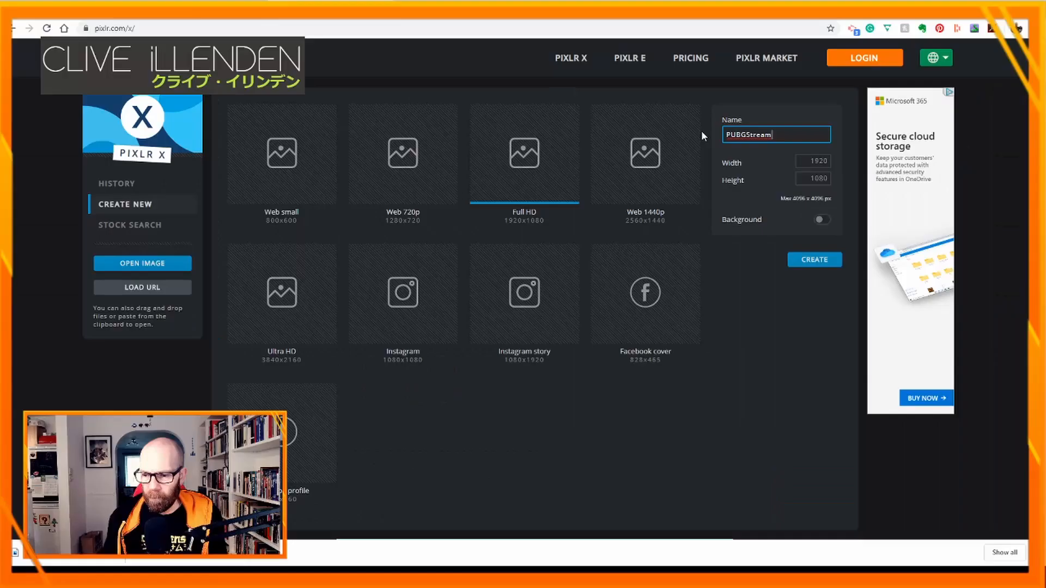
pyautogui.press('Return')
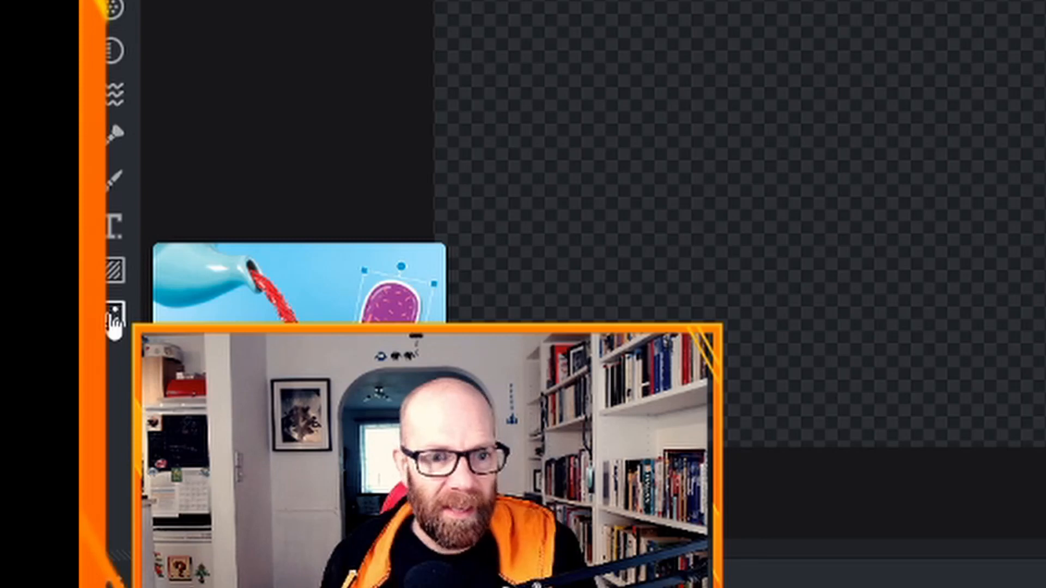
# View the stock photo search offered for adding an image, and return to the empty canvas.
pyautogui.click(115, 321)
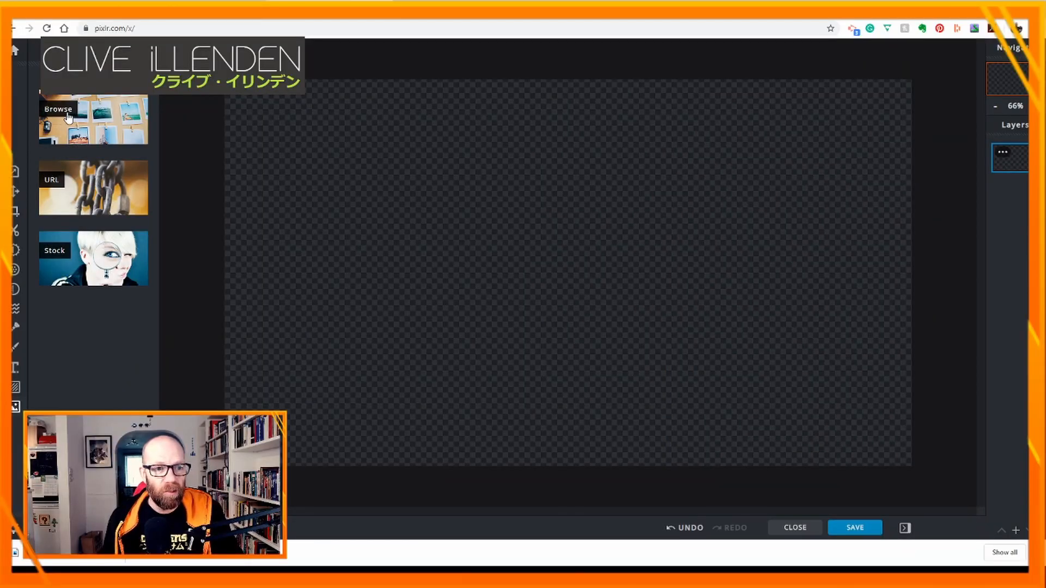
pyautogui.click(90, 262)
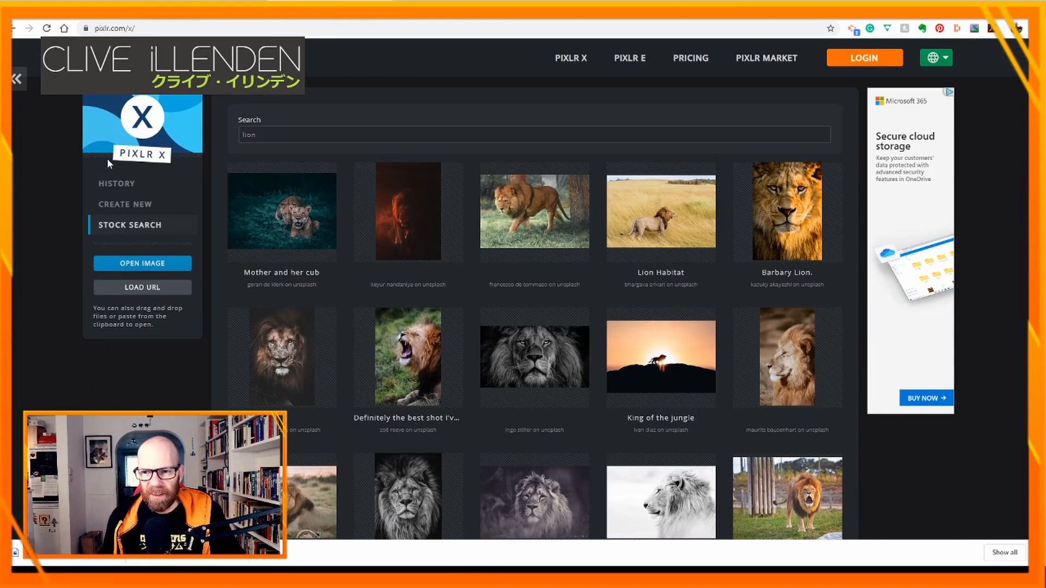
pyautogui.click(15, 82)
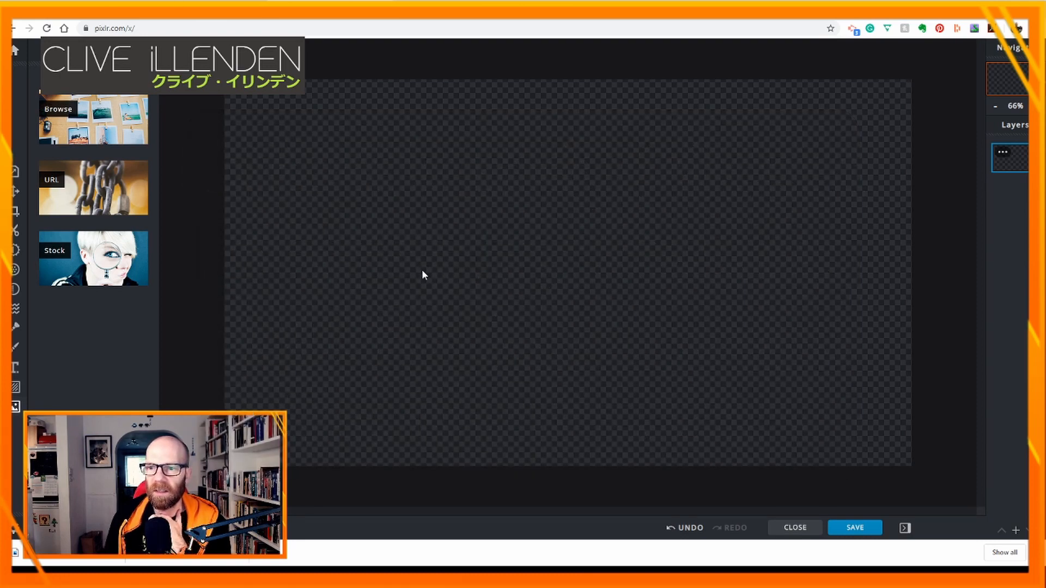
# Paste the copied Stadia PUBG picture onto the canvas as a new layer and try out resizing and moving it.
pyautogui.hotkey('ctrl', 'v')
pyautogui.click(570, 305)
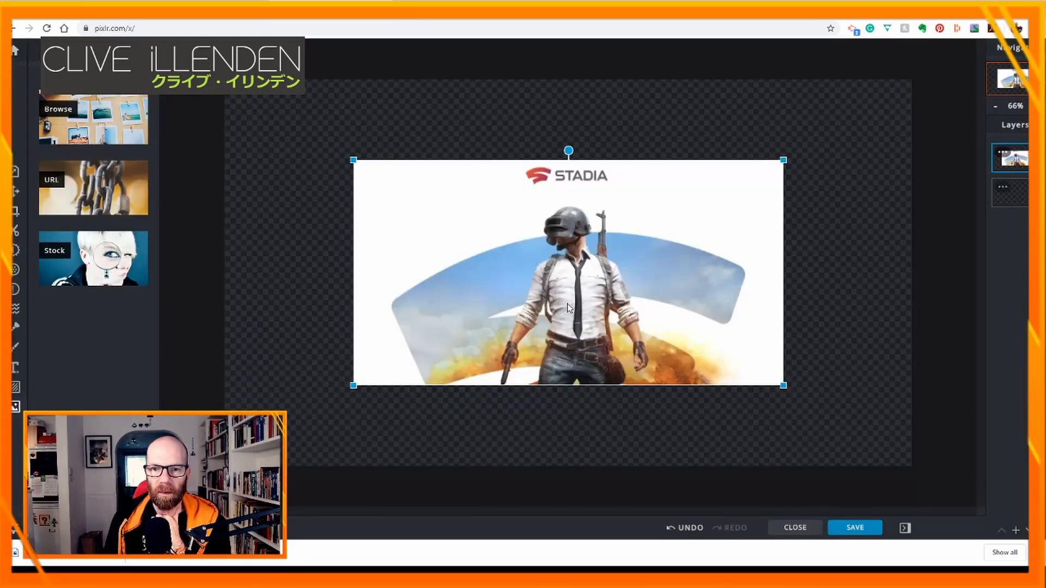
pyautogui.moveTo(353, 159); pyautogui.dragTo(218, 88)
pyautogui.moveTo(227, 94); pyautogui.dragTo(438, 213)
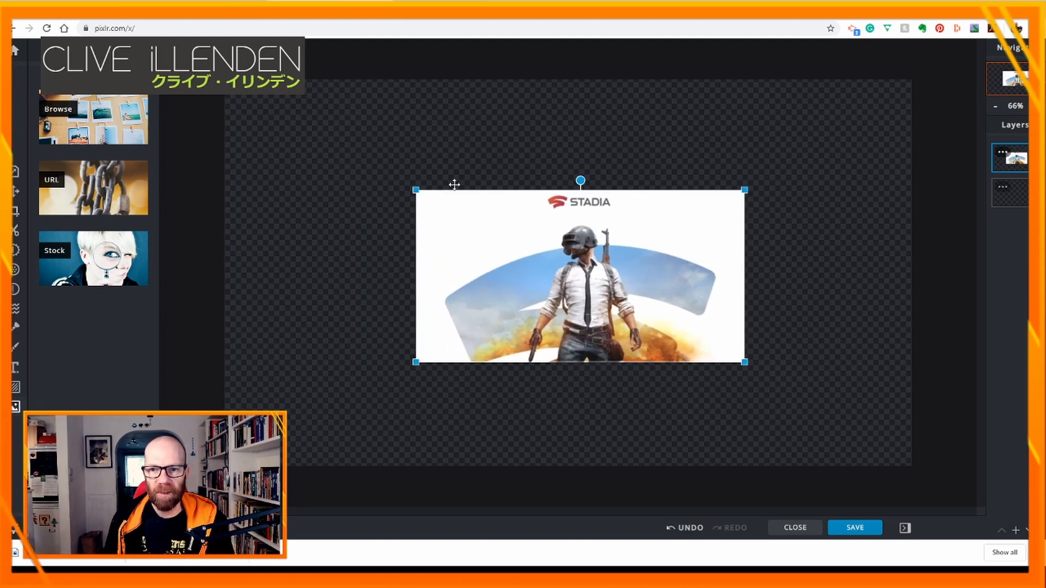
pyautogui.moveTo(498, 239); pyautogui.dragTo(545, 244)
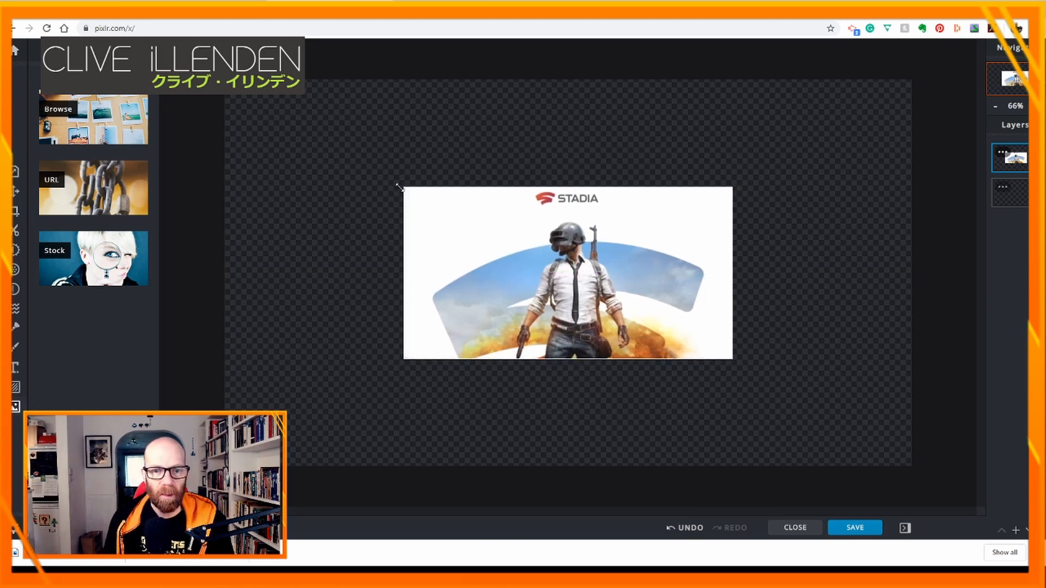
# Enlarge the pasted Stadia PUBG picture proportionally until it spans the full canvas width and height.
pyautogui.moveTo(399, 188); pyautogui.dragTo(195, 77)
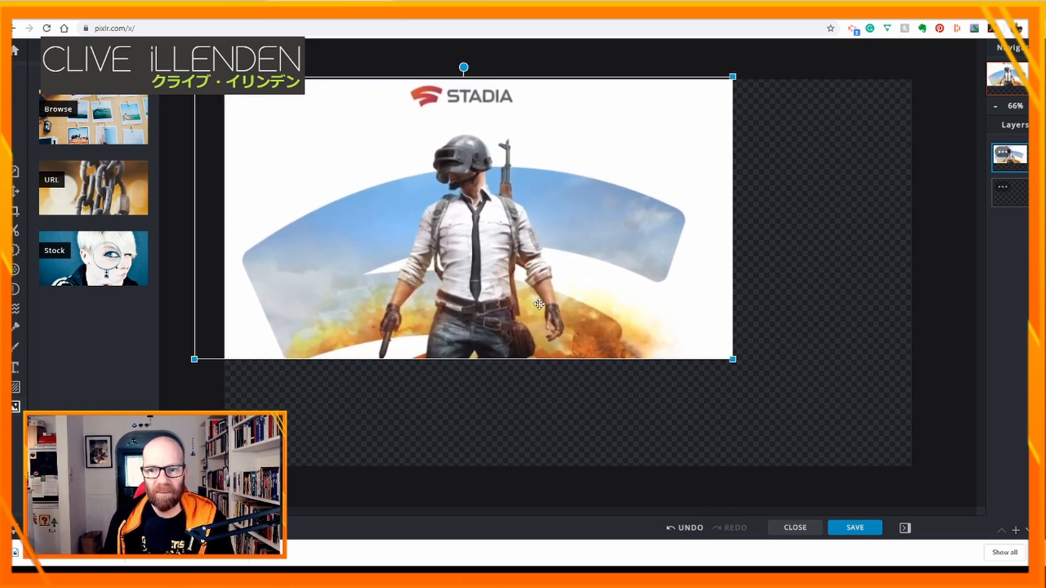
pyautogui.moveTo(730, 357); pyautogui.dragTo(814, 390)
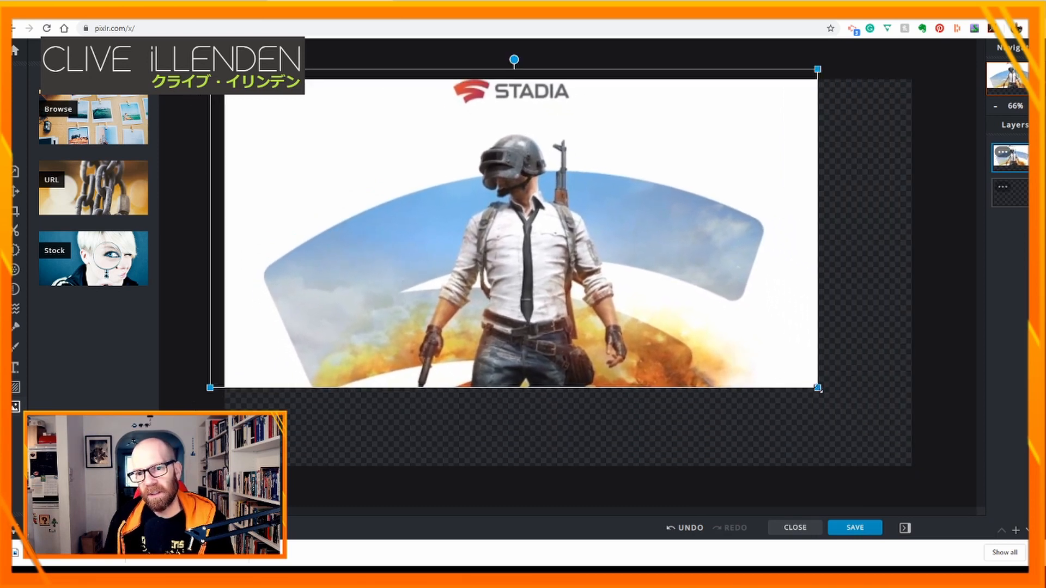
pyautogui.moveTo(818, 387); pyautogui.dragTo(946, 456)
pyautogui.moveTo(859, 412)
pyautogui.mouseDown()
pyautogui.moveTo(859, 427)
pyautogui.moveTo(844, 417)
pyautogui.mouseUp()
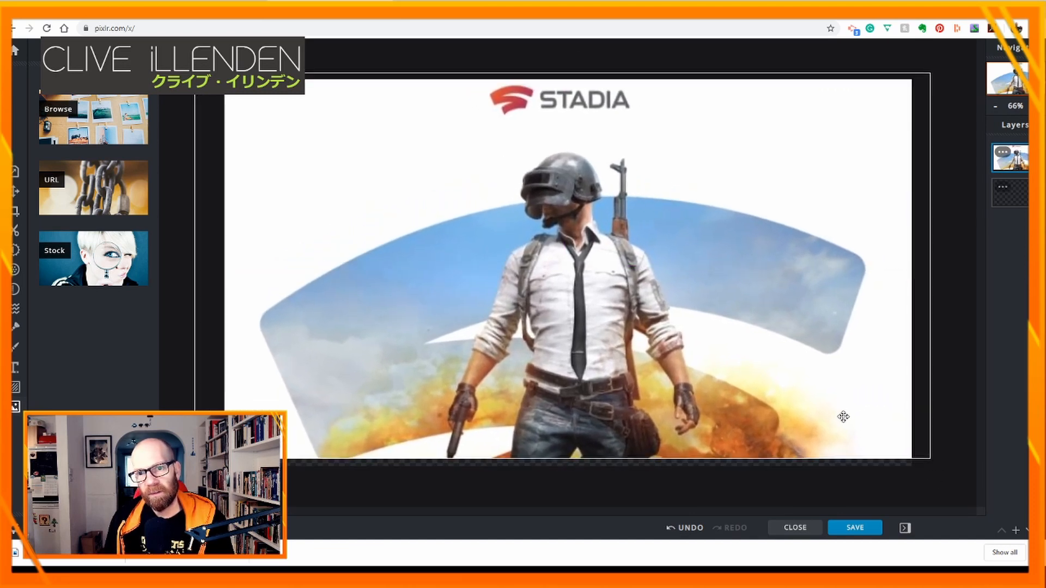
pyautogui.moveTo(929, 458); pyautogui.dragTo(945, 467)
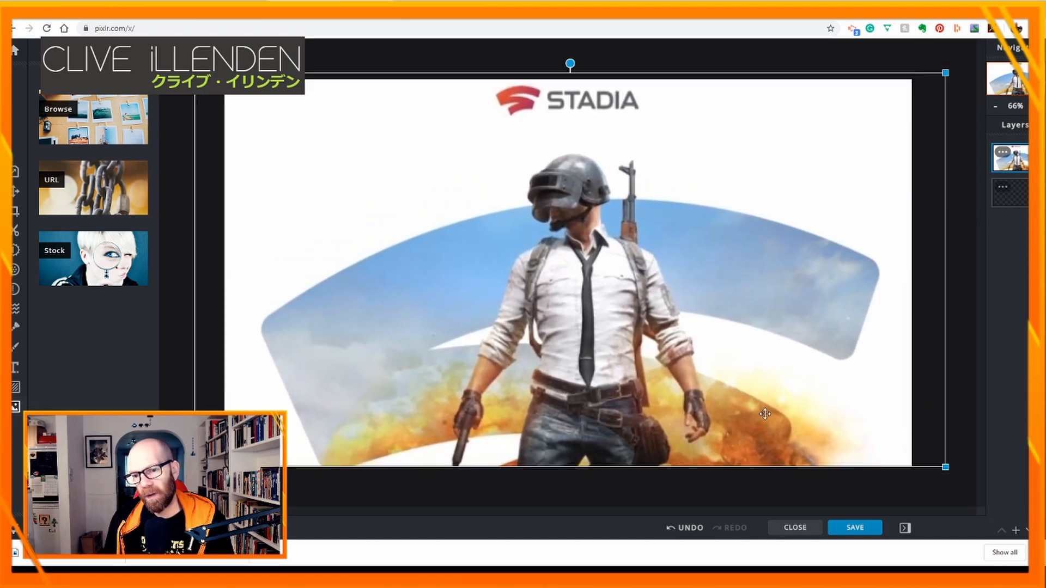
# Fine-tune the size and position of the Stadia picture so it fills the canvas without gaps, and deselect it.
pyautogui.scroll(-2, 732, 395)
pyautogui.scroll(-4, 731, 395)
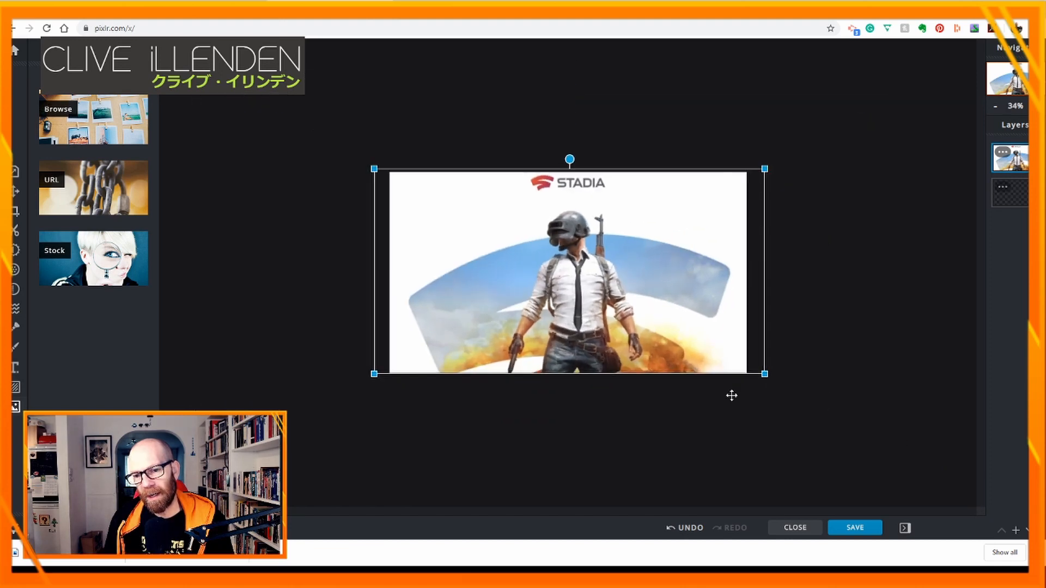
pyautogui.scroll(-1, 731, 394)
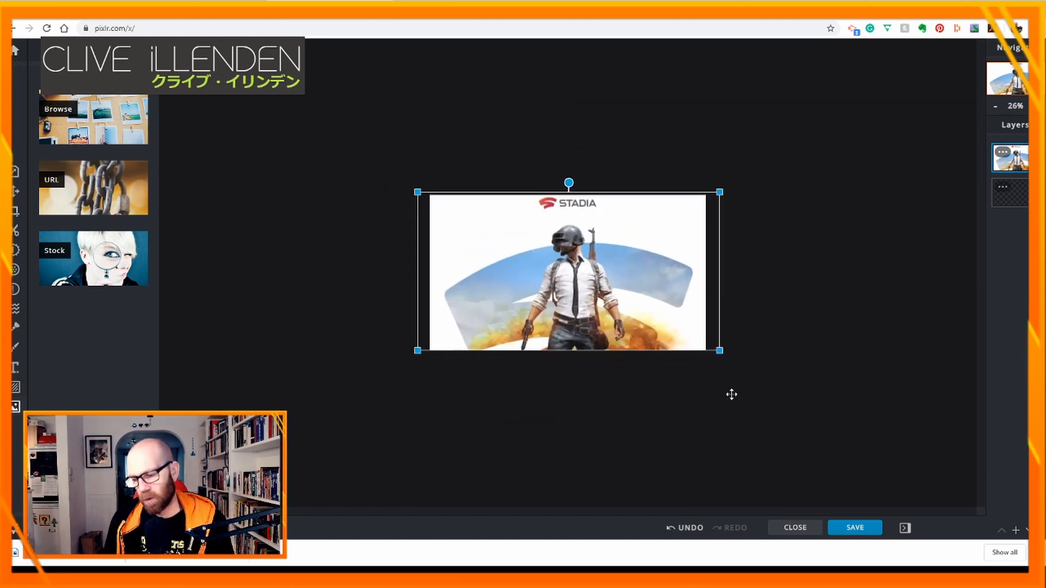
pyautogui.scroll(1, 732, 395)
pyautogui.moveTo(737, 361)
pyautogui.mouseDown()
pyautogui.moveTo(752, 378)
pyautogui.moveTo(732, 364)
pyautogui.mouseUp()
pyautogui.scroll(2, 645, 331)
pyautogui.scroll(2, 645, 331)
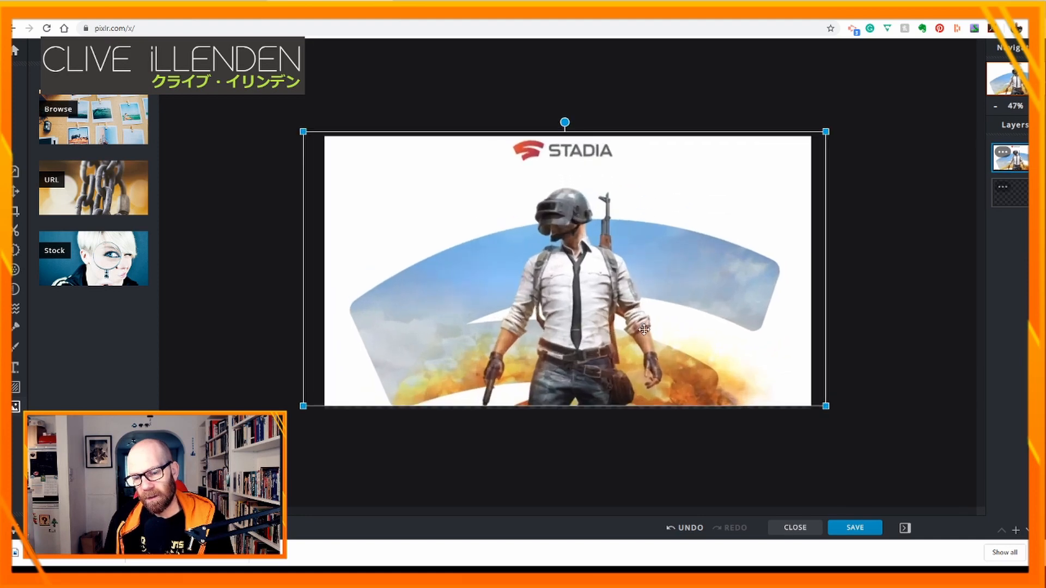
pyautogui.moveTo(854, 417); pyautogui.dragTo(865, 433)
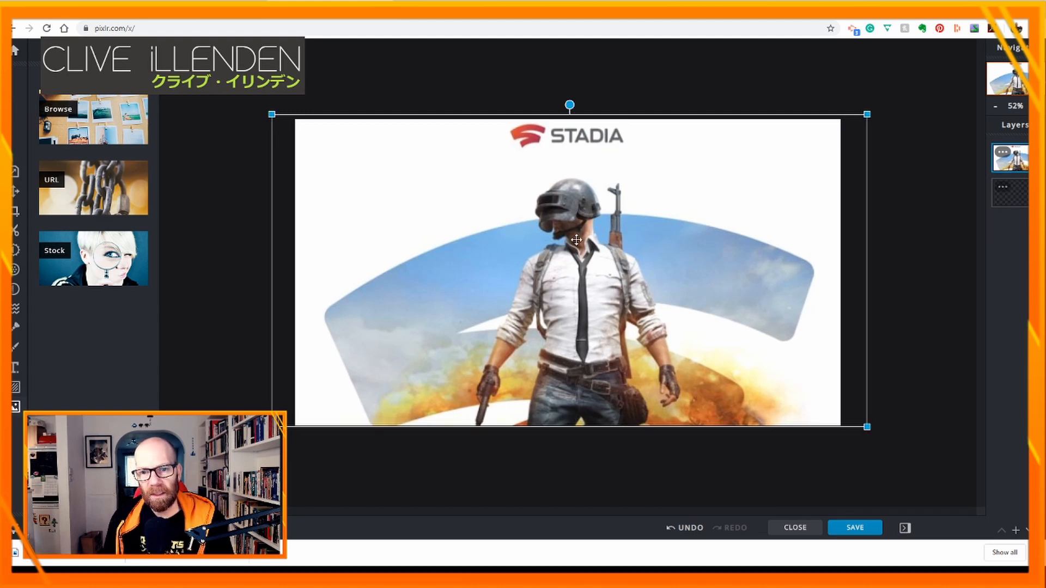
pyautogui.moveTo(576, 240); pyautogui.dragTo(573, 243)
pyautogui.moveTo(607, 274); pyautogui.dragTo(598, 273)
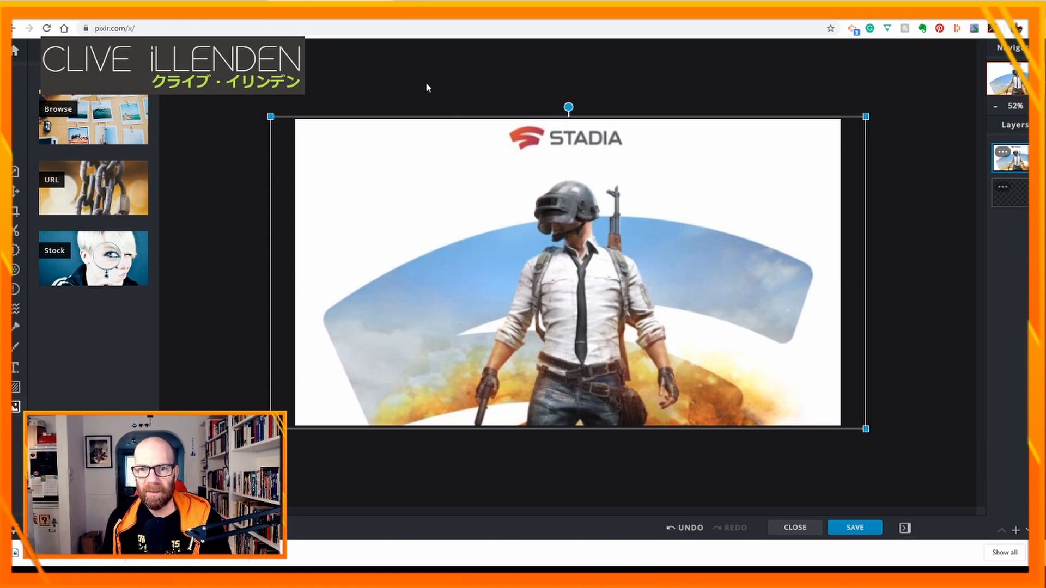
pyautogui.click(406, 84)
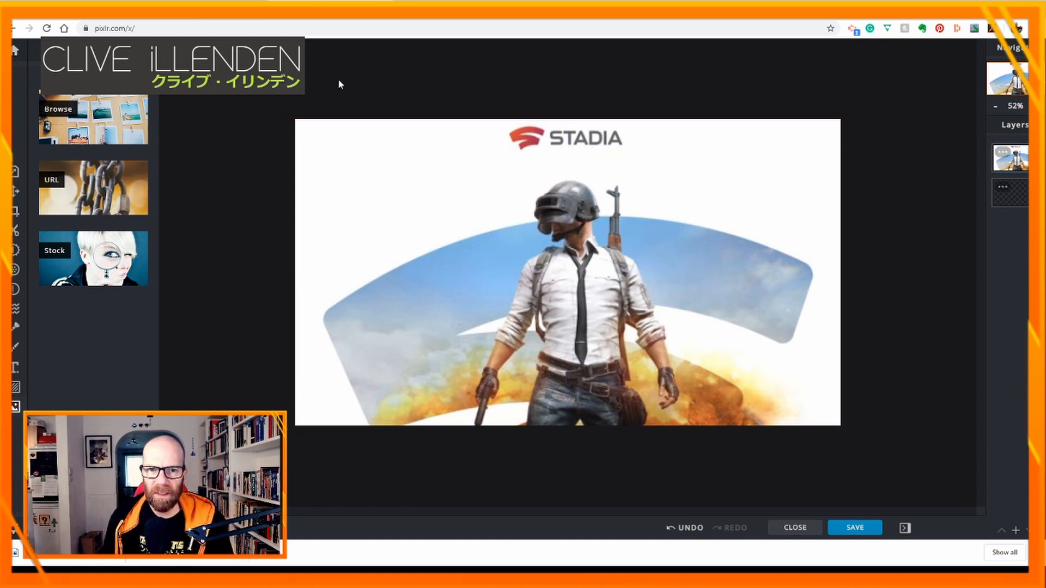
pyautogui.scroll(-2, 190, 194)
pyautogui.scroll(-1, 189, 191)
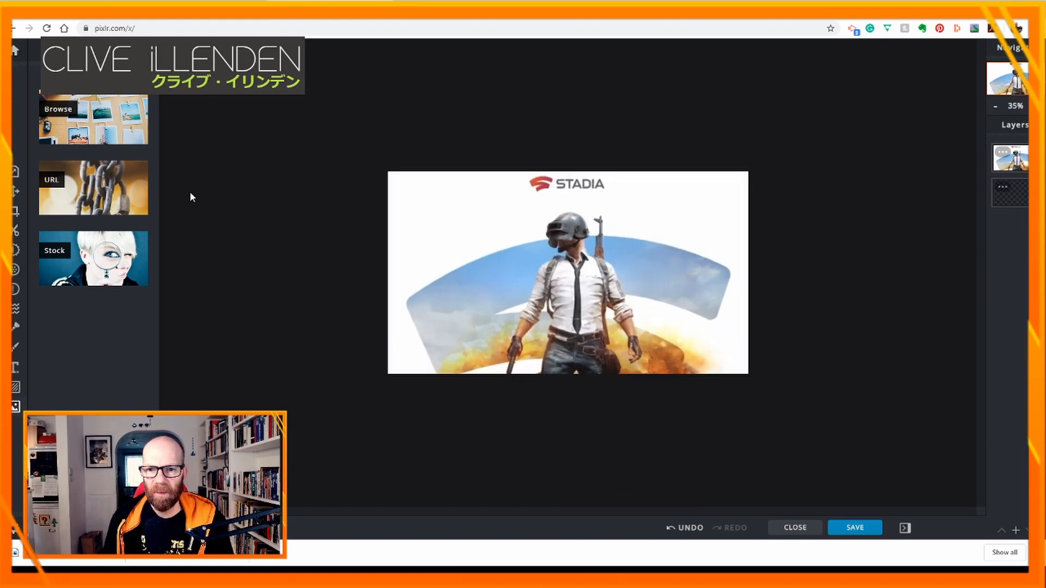
# Add a new text layer over the picture with the wording "Weekend Stream".
pyautogui.scroll(3, 190, 191)
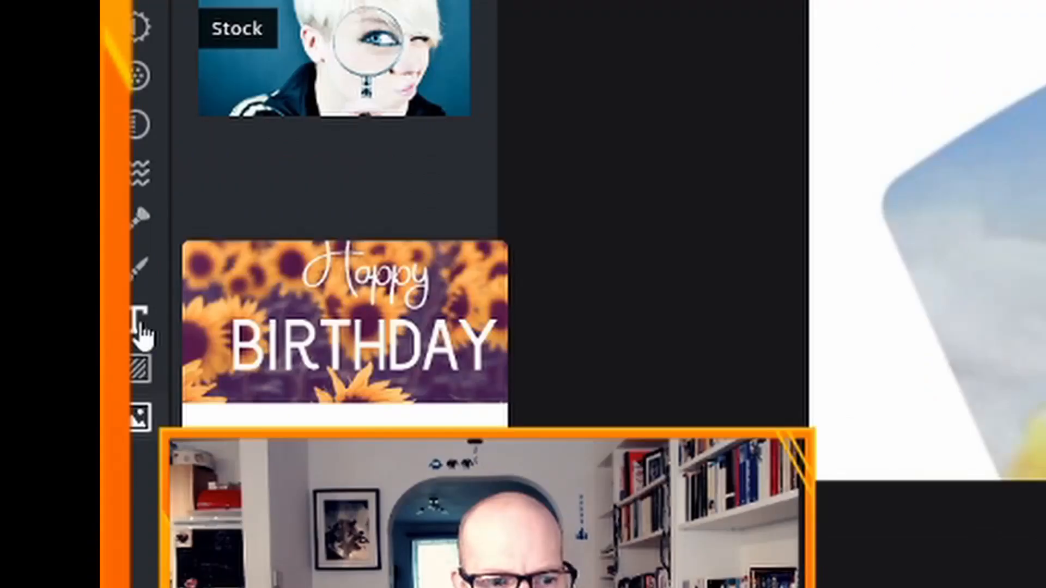
pyautogui.click(139, 327)
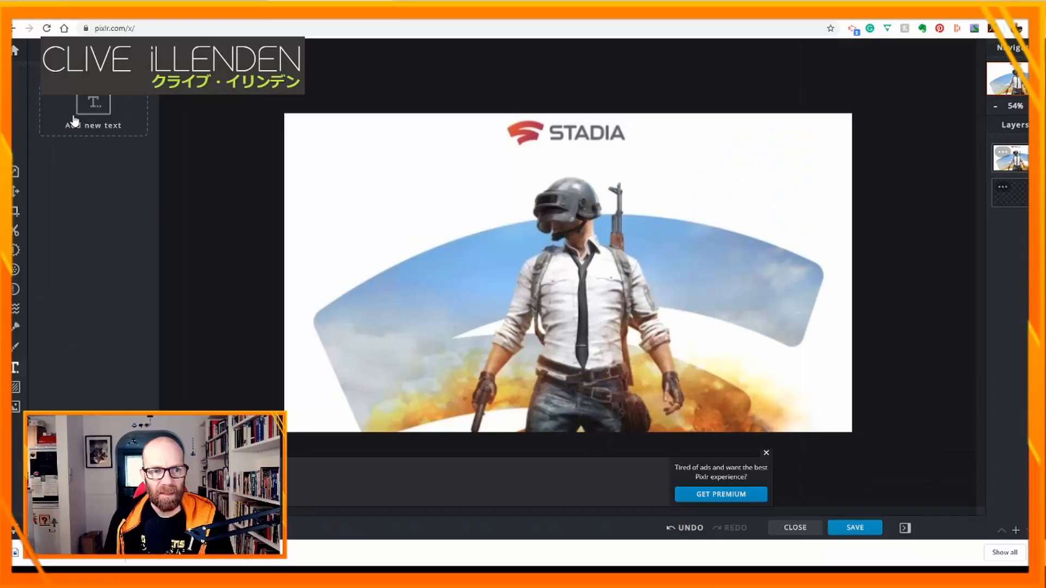
pyautogui.click(90, 109)
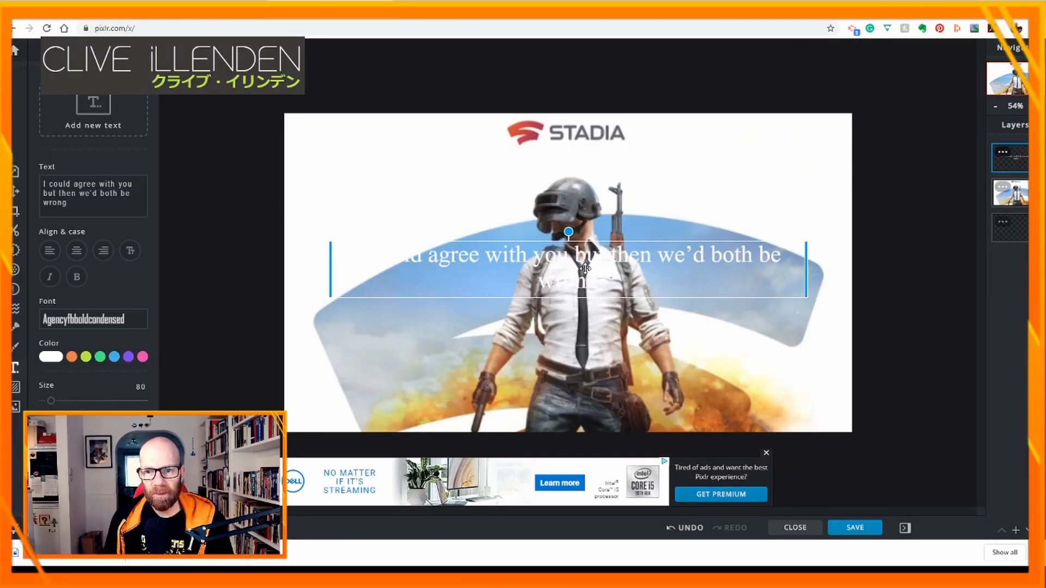
pyautogui.tripleClick(78, 205)
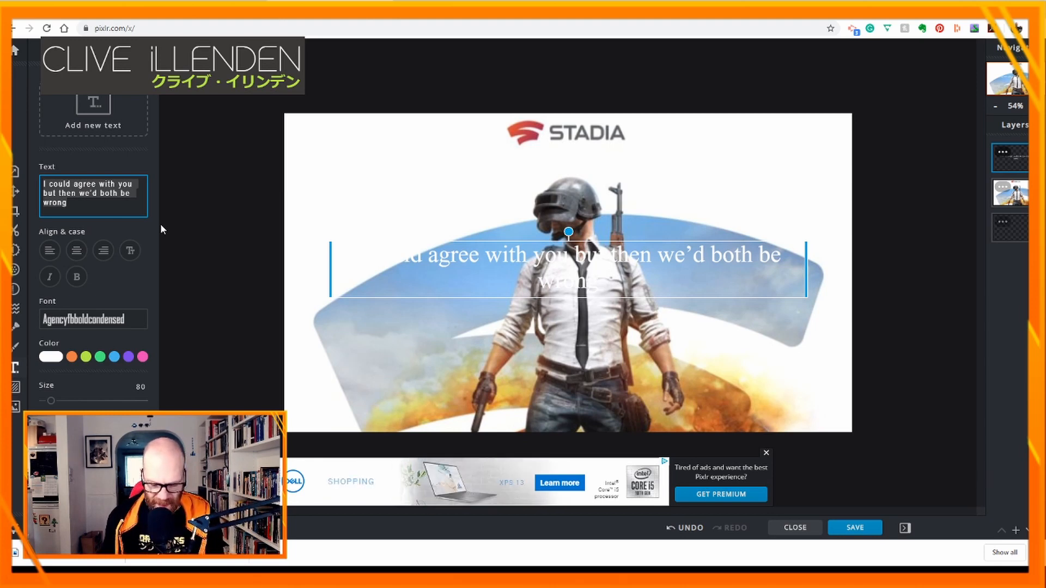
pyautogui.write('Weekend Stream')
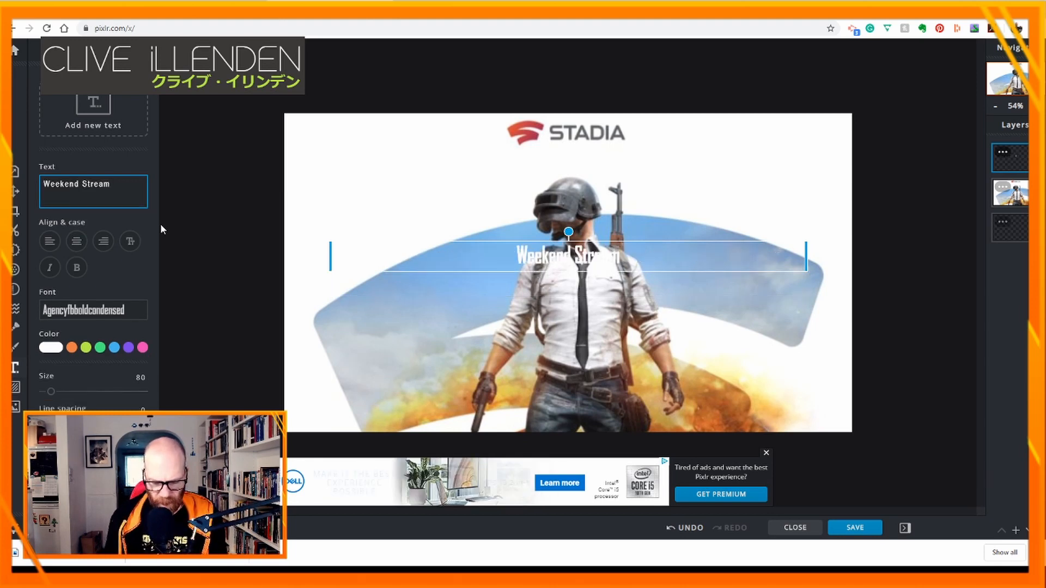
pyautogui.press('BackSpace')
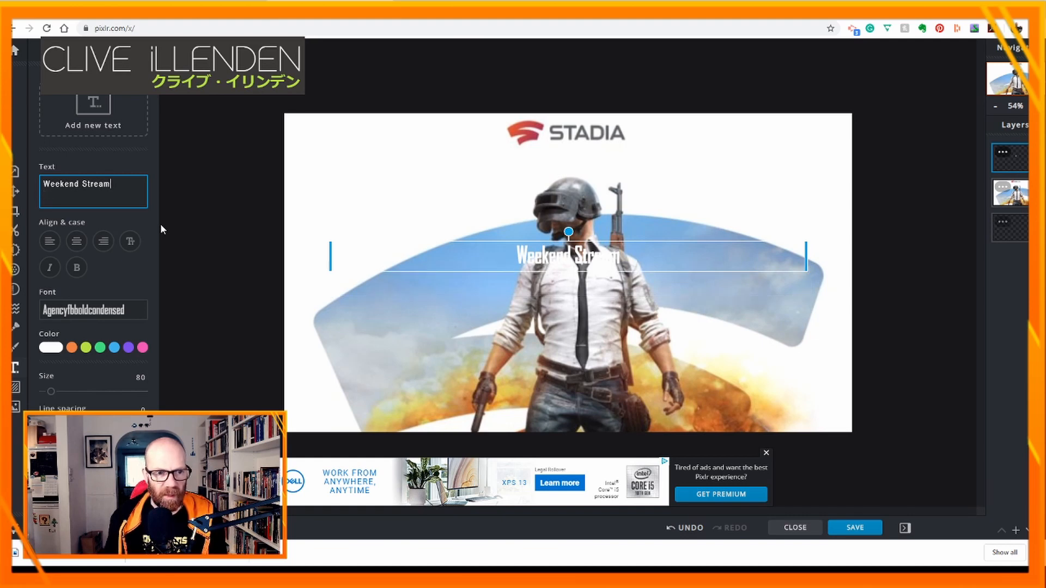
# Browse the available fonts and set the "Weekend Stream" text in Beornheard.
pyautogui.click(100, 315)
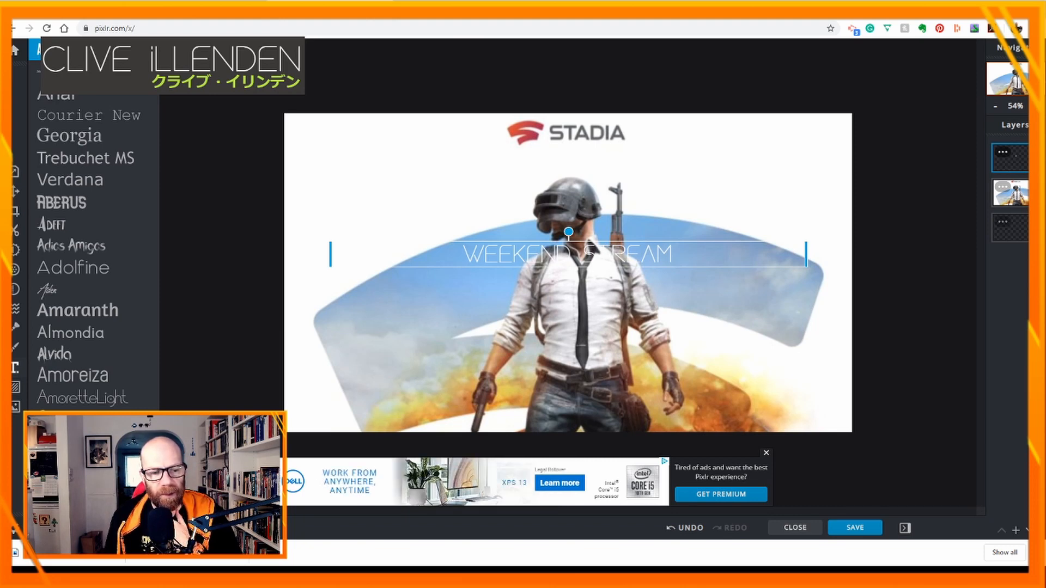
pyautogui.scroll(-4, 95, 272)
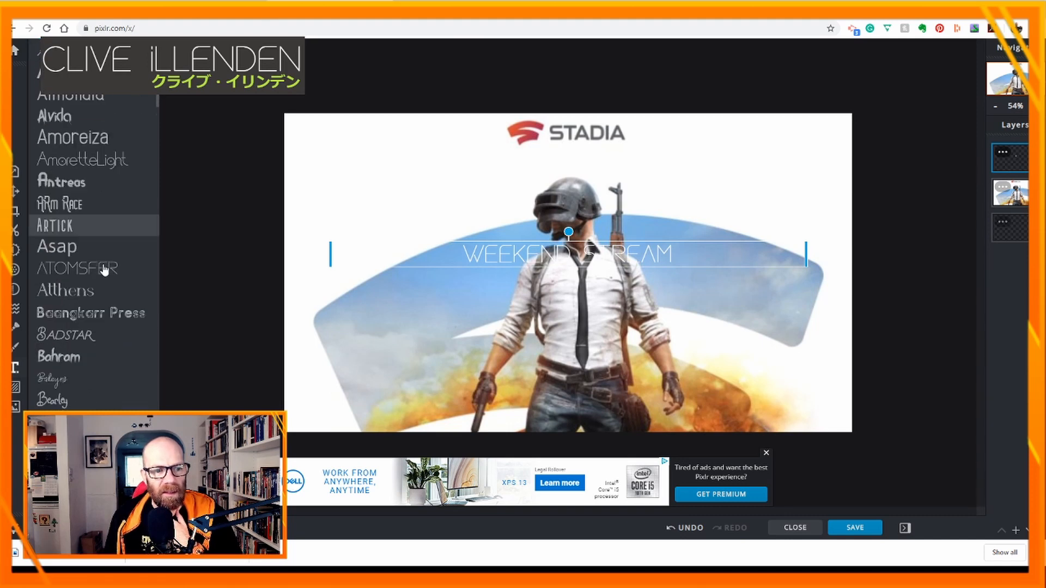
pyautogui.scroll(-8, 103, 269)
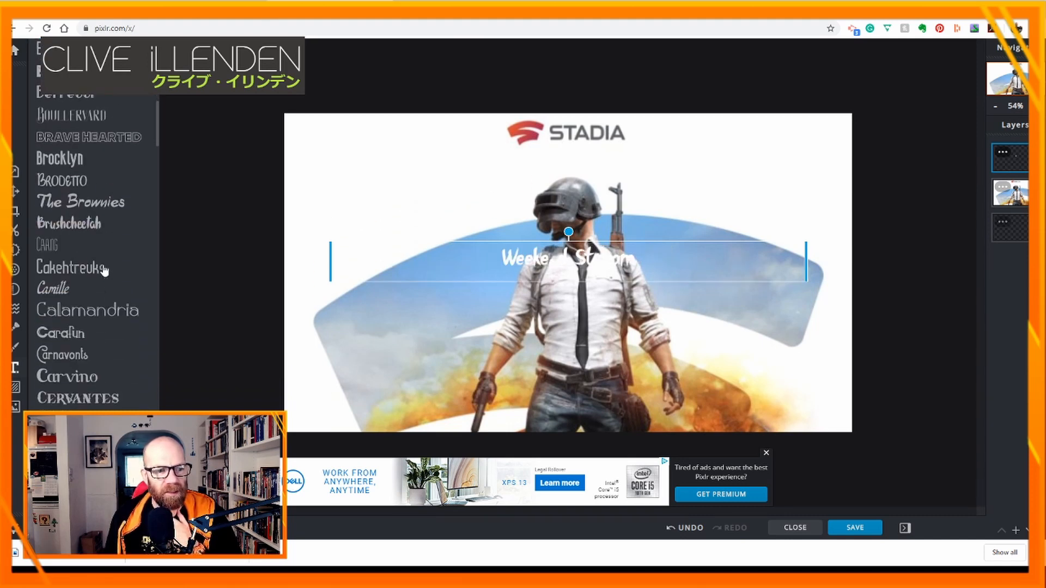
pyautogui.scroll(-8, 103, 269)
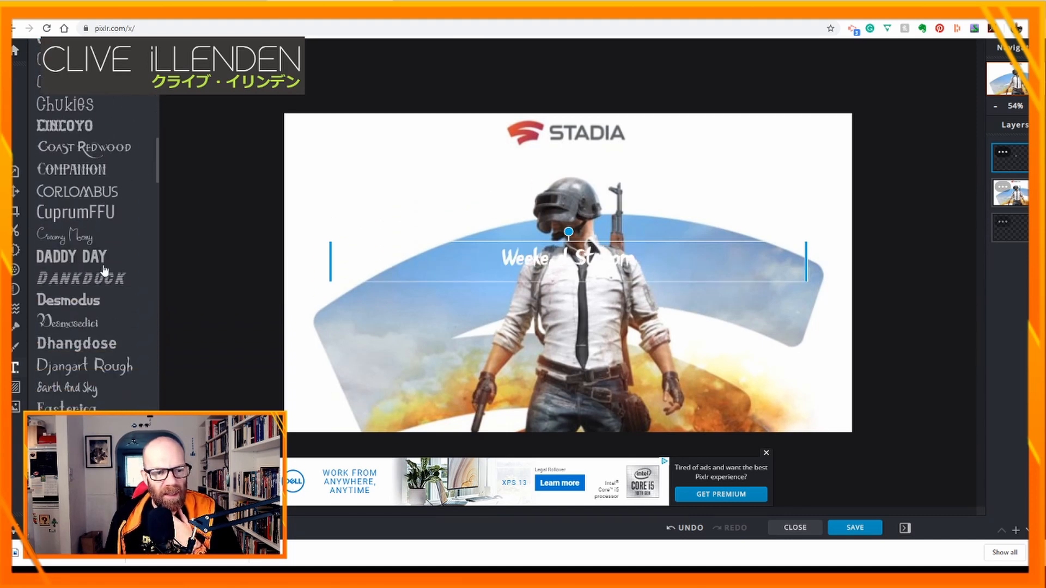
pyautogui.scroll(-8, 105, 269)
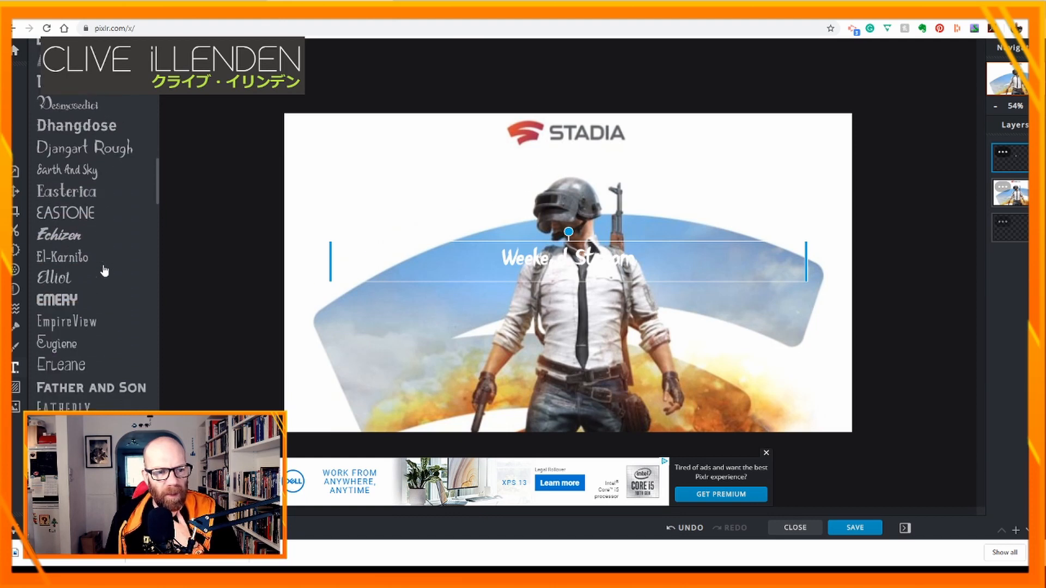
pyautogui.scroll(-8, 104, 270)
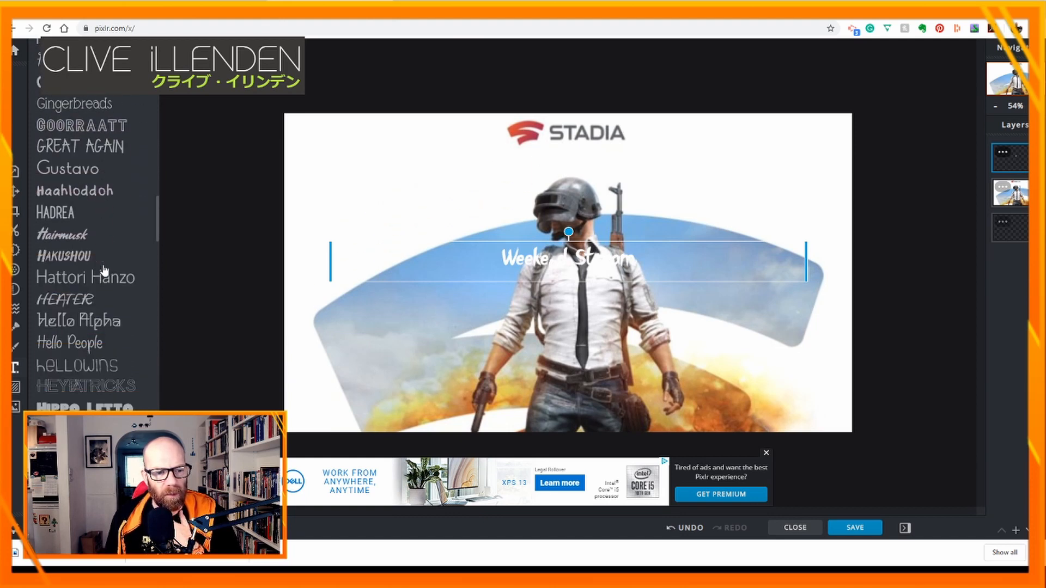
pyautogui.scroll(-8, 105, 269)
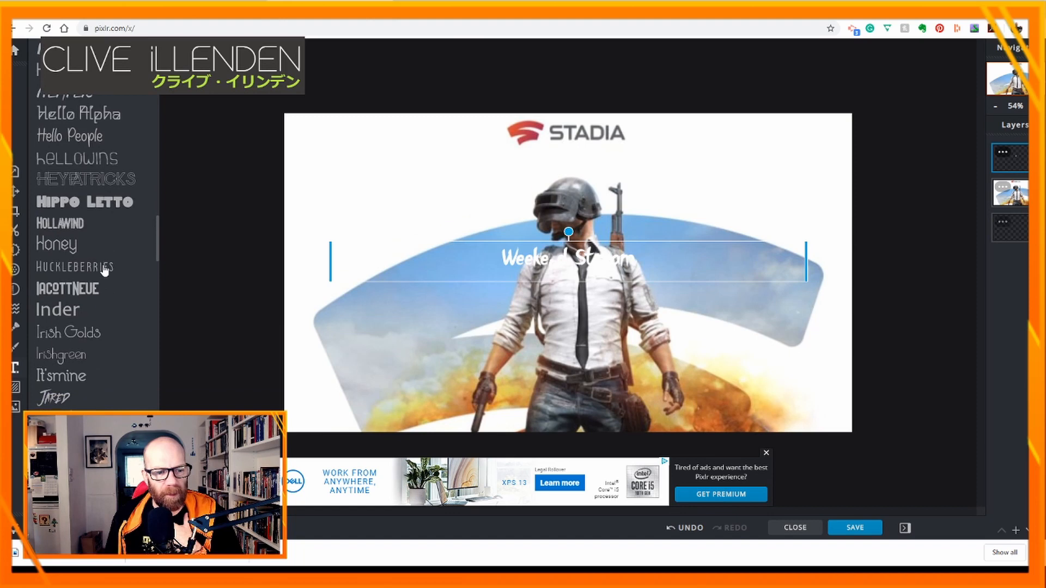
pyautogui.scroll(-8, 104, 270)
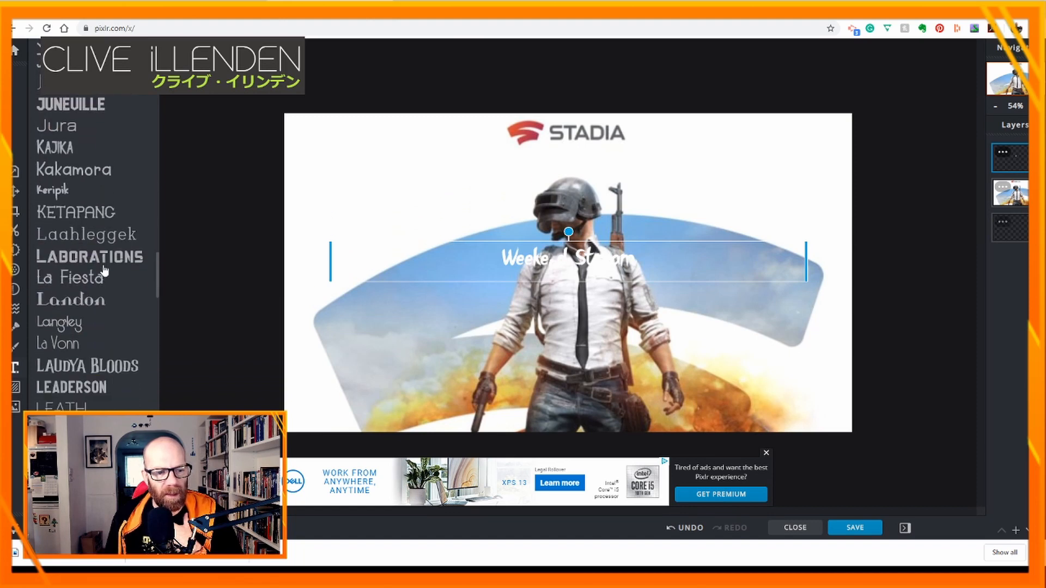
pyautogui.scroll(-7, 104, 271)
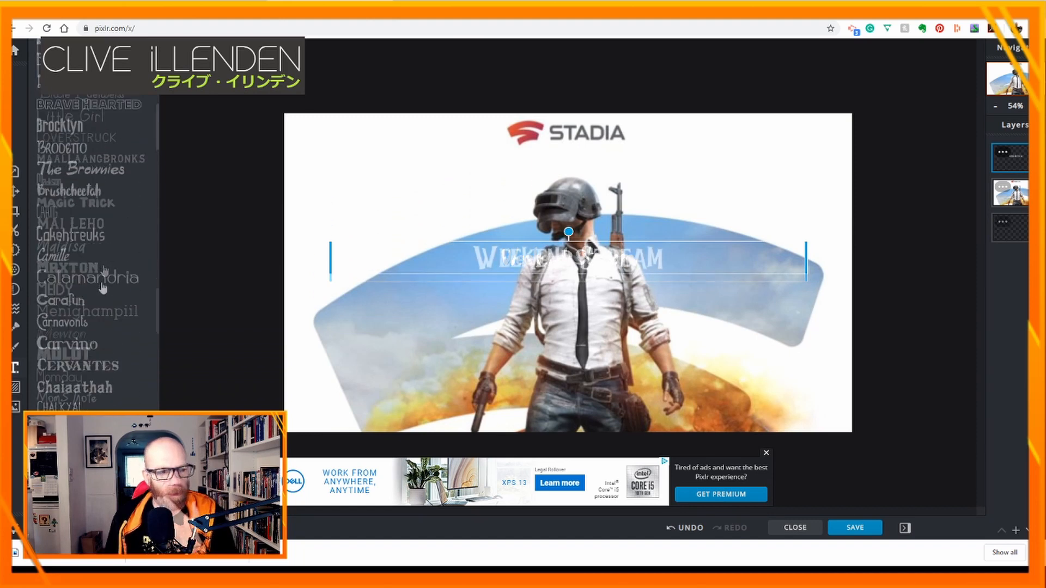
pyautogui.scroll(2, 103, 287)
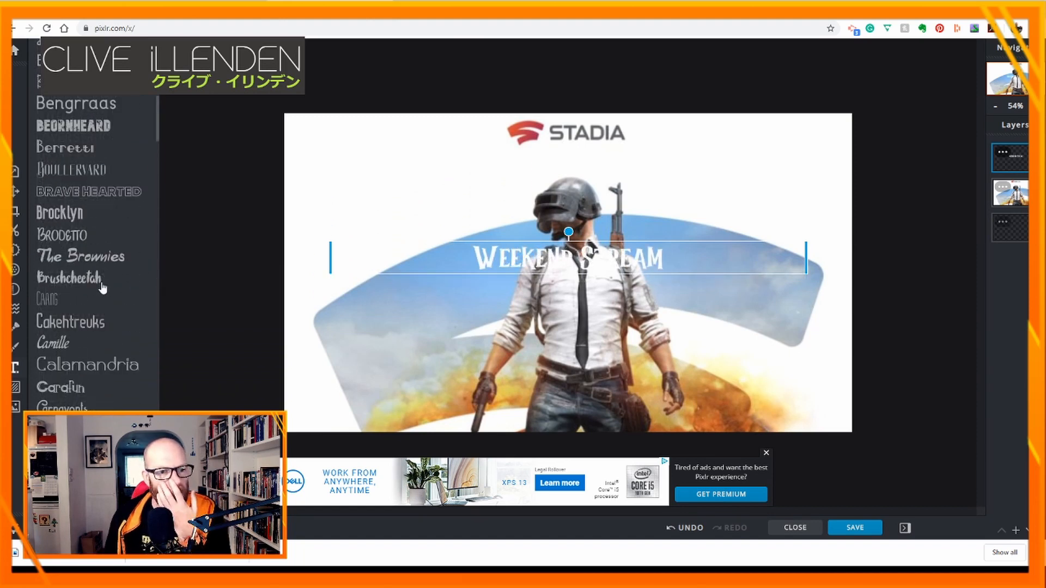
pyautogui.scroll(1, 102, 288)
pyautogui.click(92, 183)
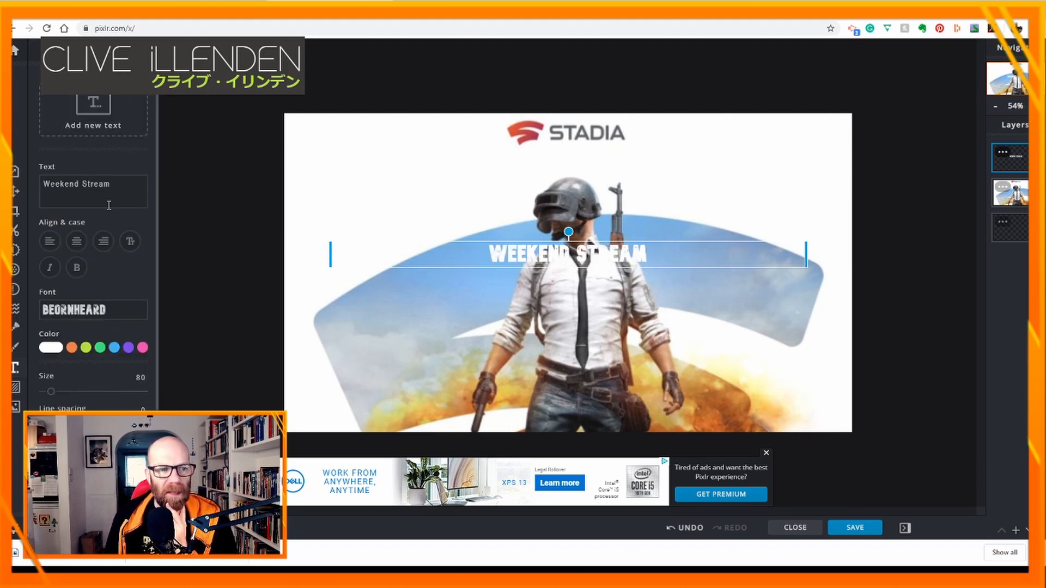
# Set the "Weekend Stream" text colour to the orange-brown #C1793A, sampled from the explosion in the background picture.
pyautogui.scroll(-1, 103, 262)
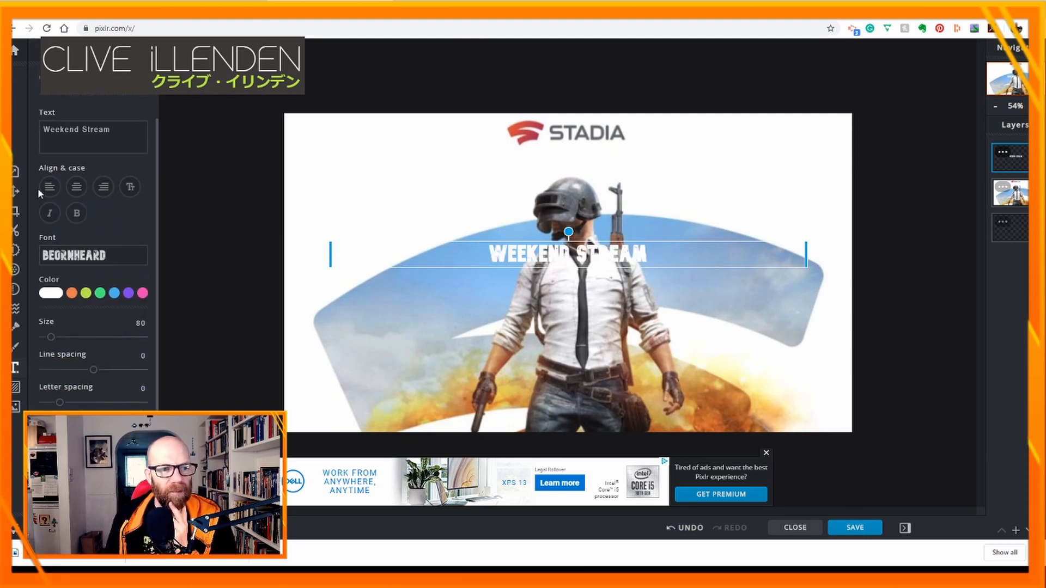
pyautogui.click(76, 213)
pyautogui.click(75, 213)
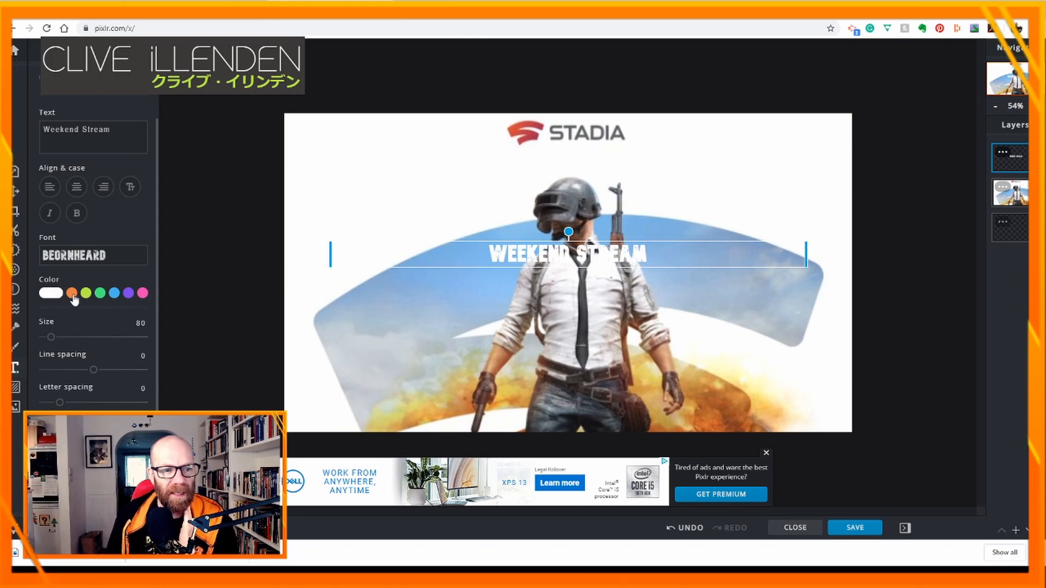
pyautogui.click(52, 295)
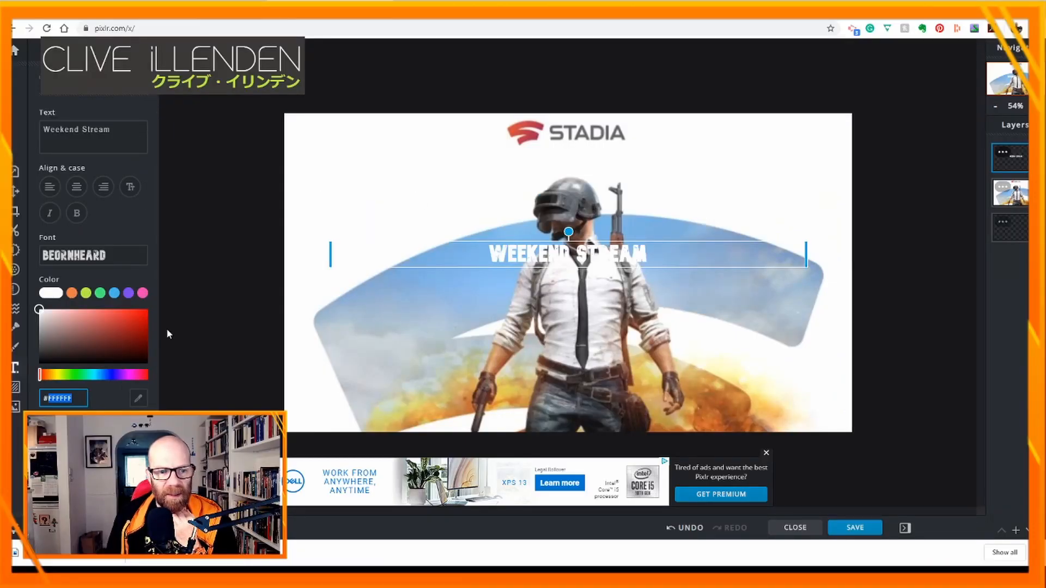
pyautogui.click(138, 400)
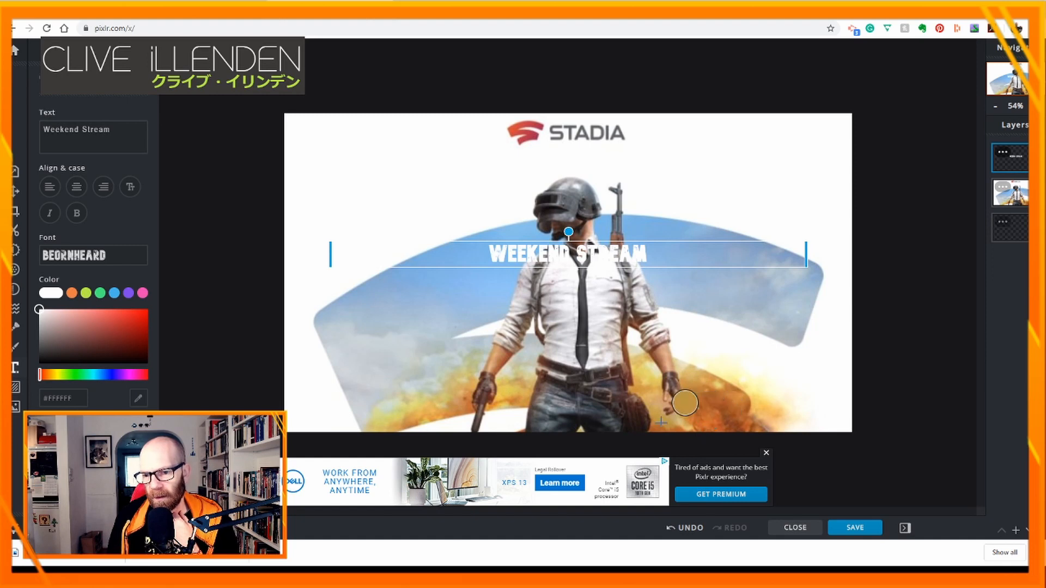
pyautogui.click(712, 388)
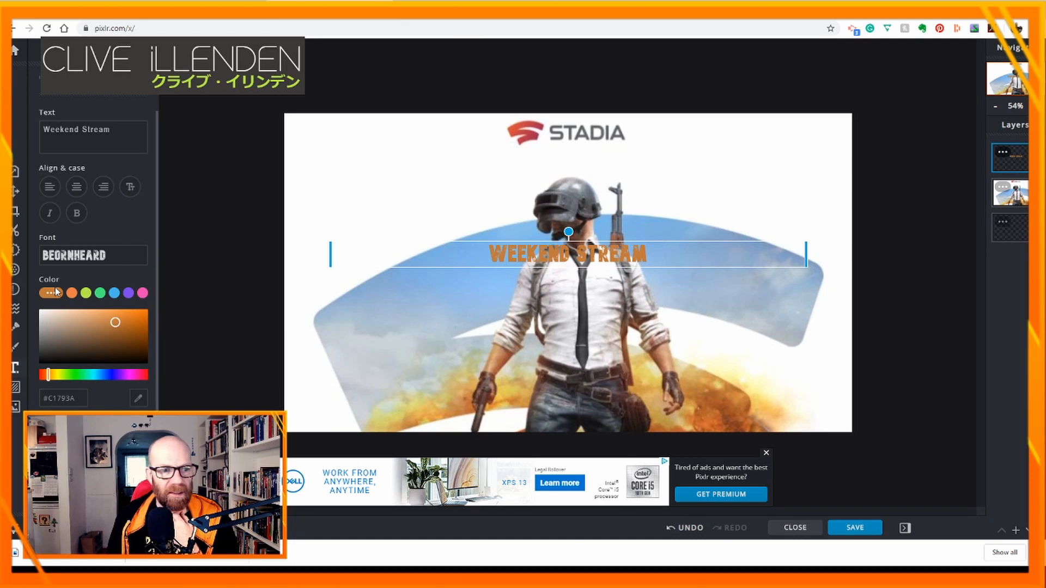
# Enlarge the "Weekend Stream" text to size 249 and widen its text box to span the full canvas width.
pyautogui.scroll(-3, 99, 294)
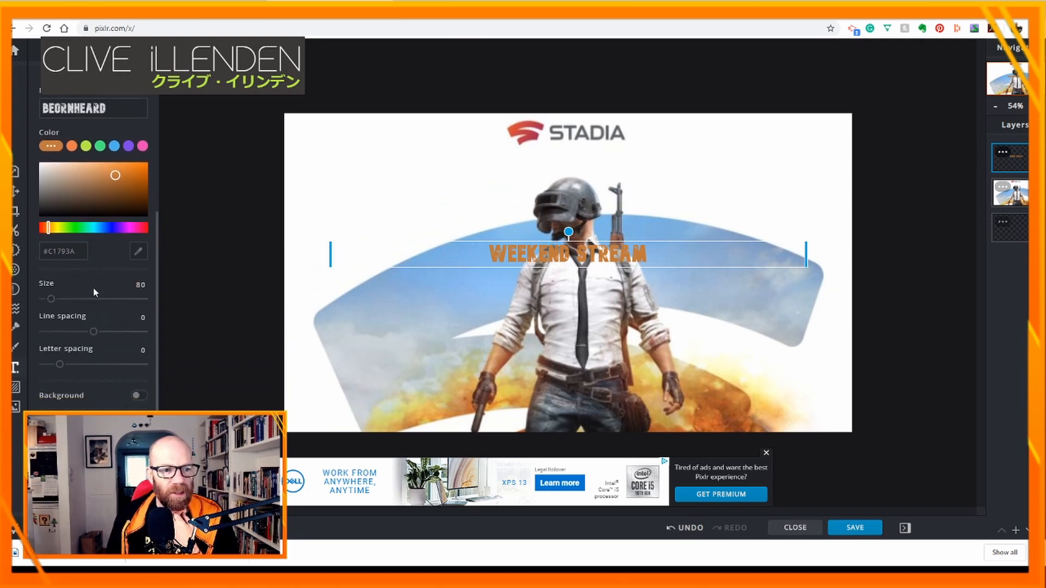
pyautogui.moveTo(49, 303)
pyautogui.mouseDown()
pyautogui.moveTo(103, 305)
pyautogui.moveTo(68, 309)
pyautogui.mouseUp()
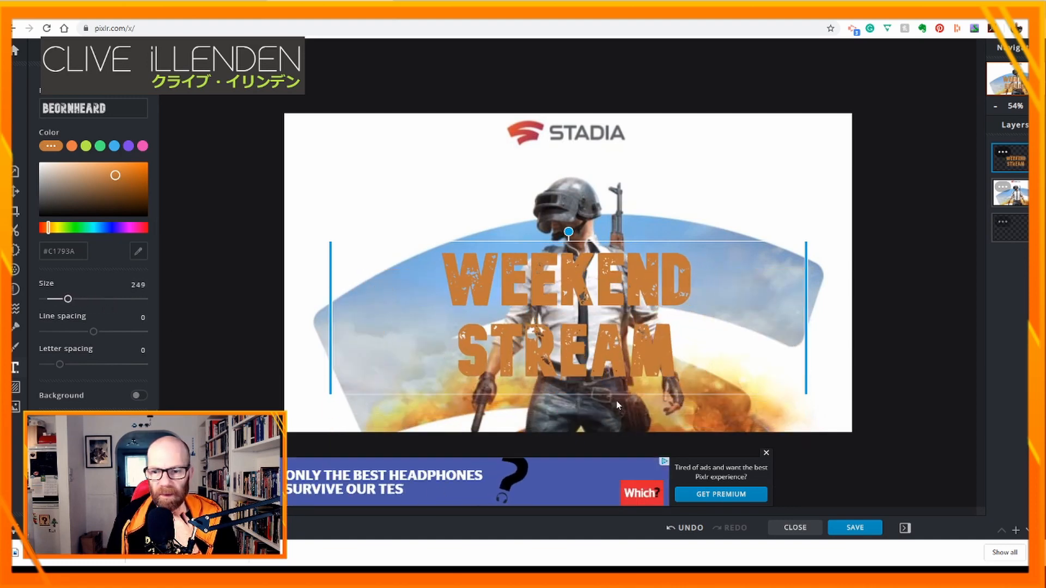
pyautogui.click(766, 453)
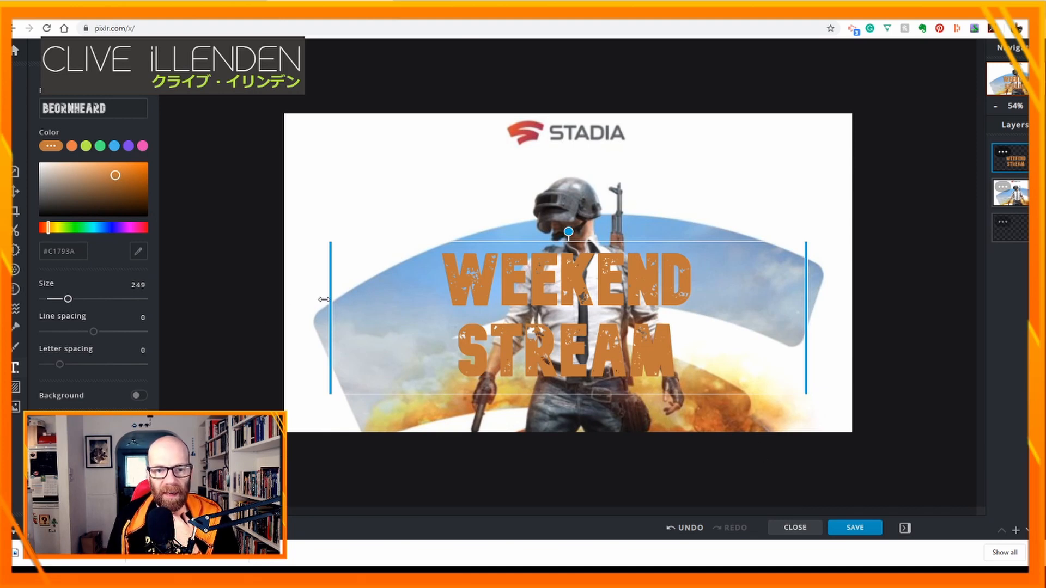
pyautogui.moveTo(327, 299); pyautogui.dragTo(289, 307)
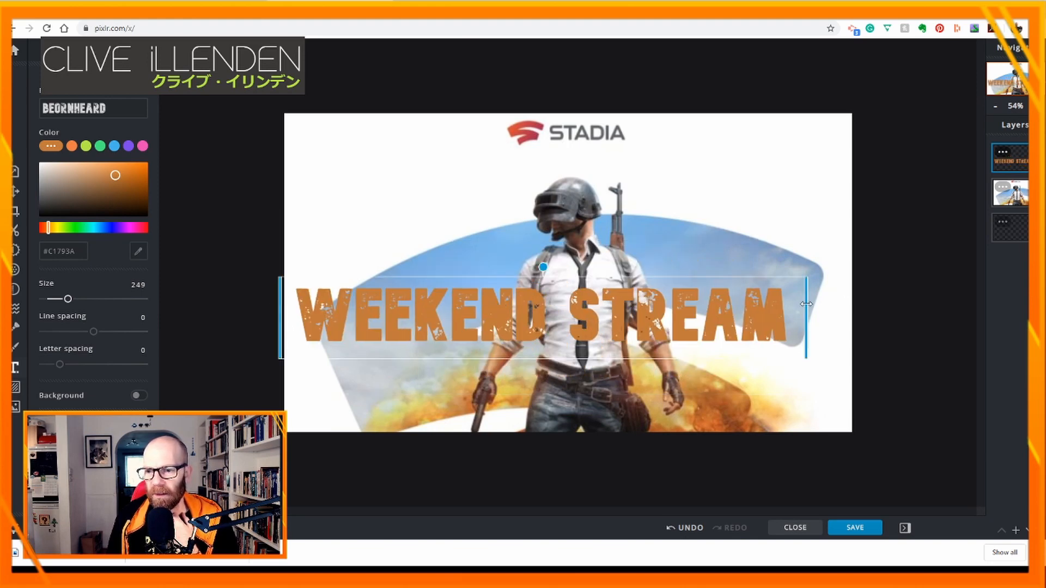
pyautogui.moveTo(807, 304); pyautogui.dragTo(851, 298)
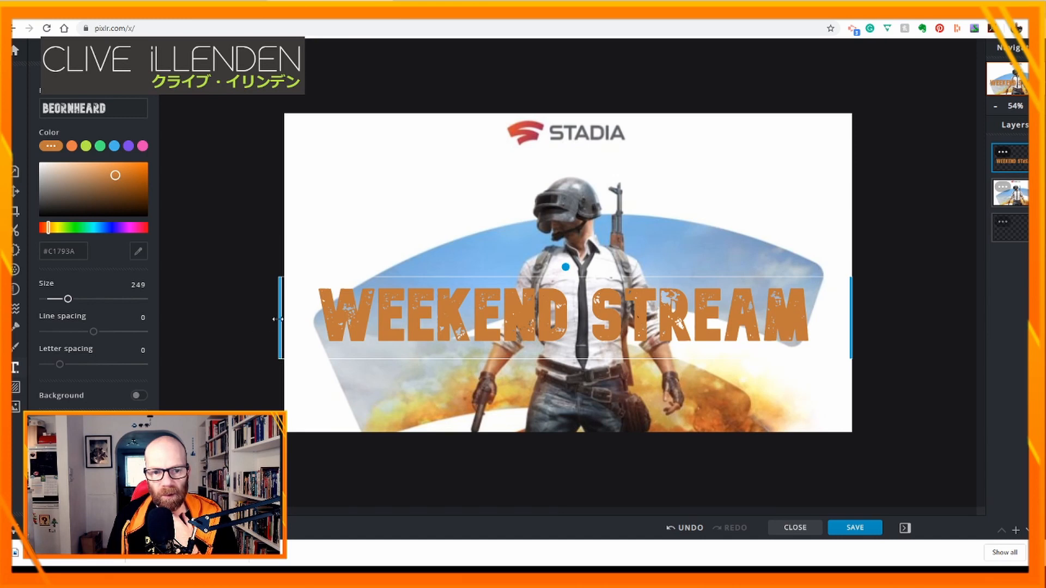
pyautogui.moveTo(277, 319); pyautogui.dragTo(281, 319)
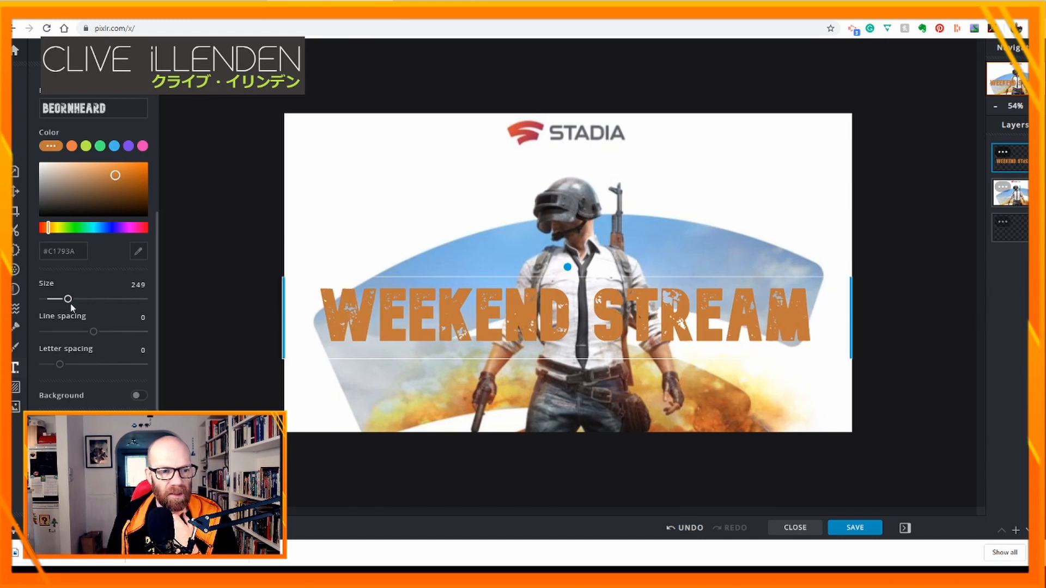
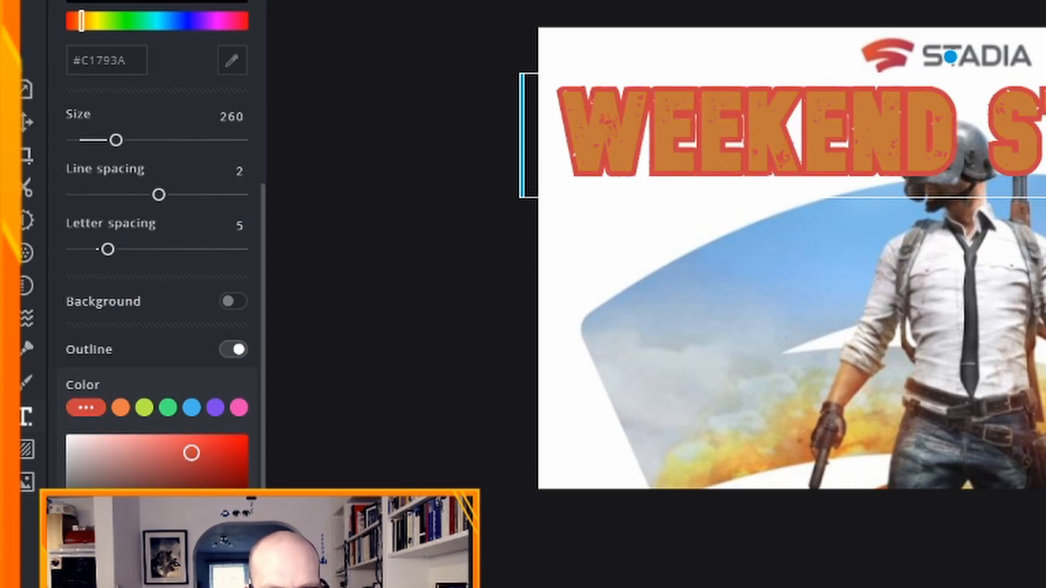
# Set the title's outline colour to the near-black #151514, sampled from the lower part of the picture, and deselect the text.
pyautogui.scroll(-2, 157, 245)
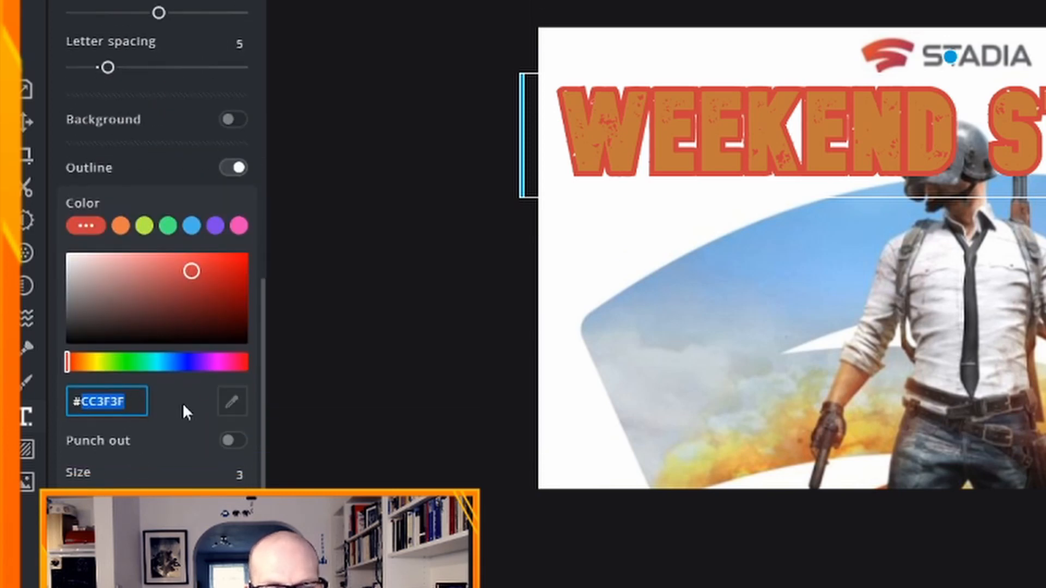
pyautogui.click(238, 406)
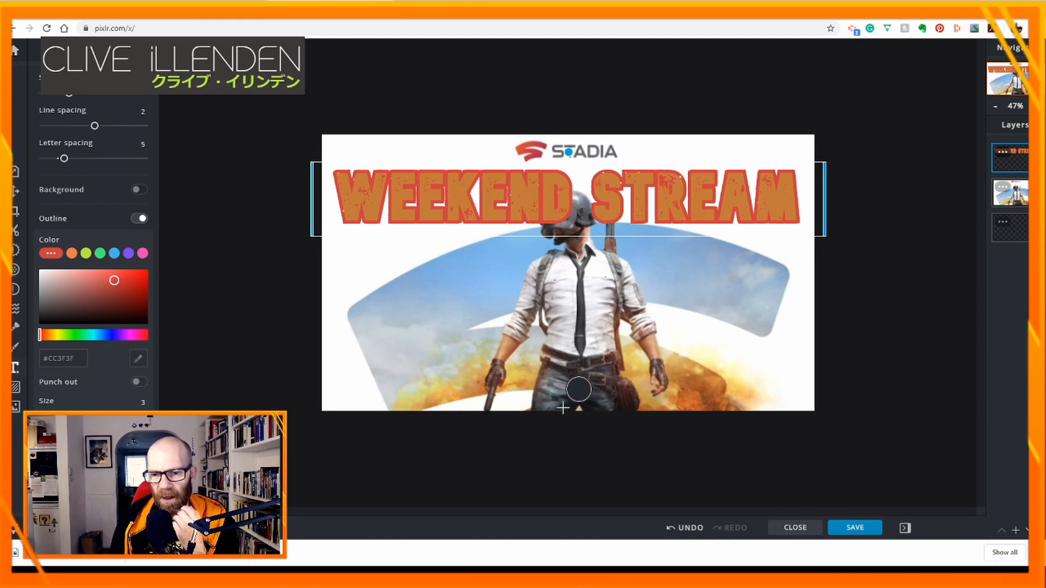
pyautogui.click(579, 400)
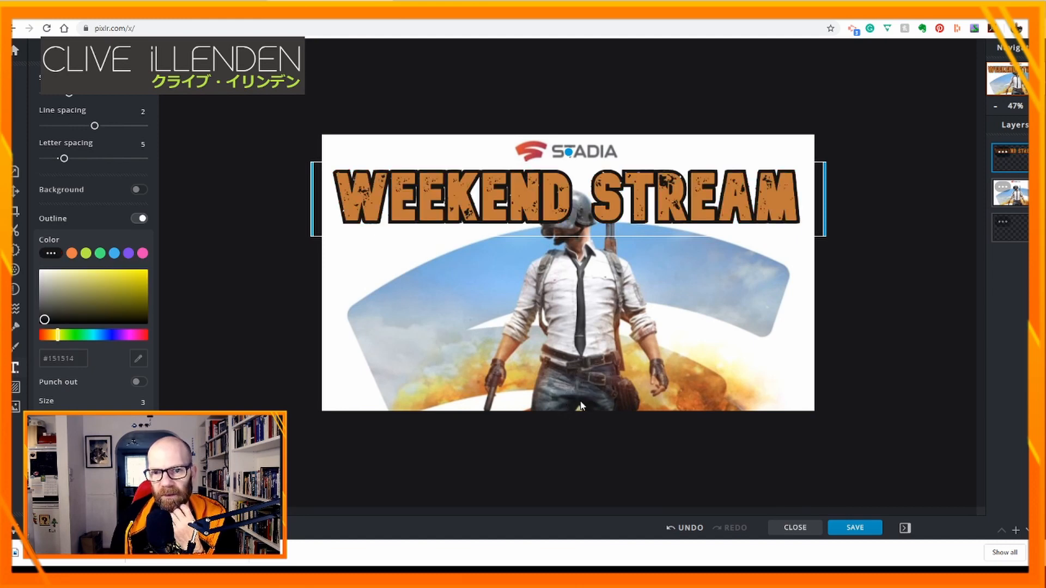
pyautogui.click(191, 293)
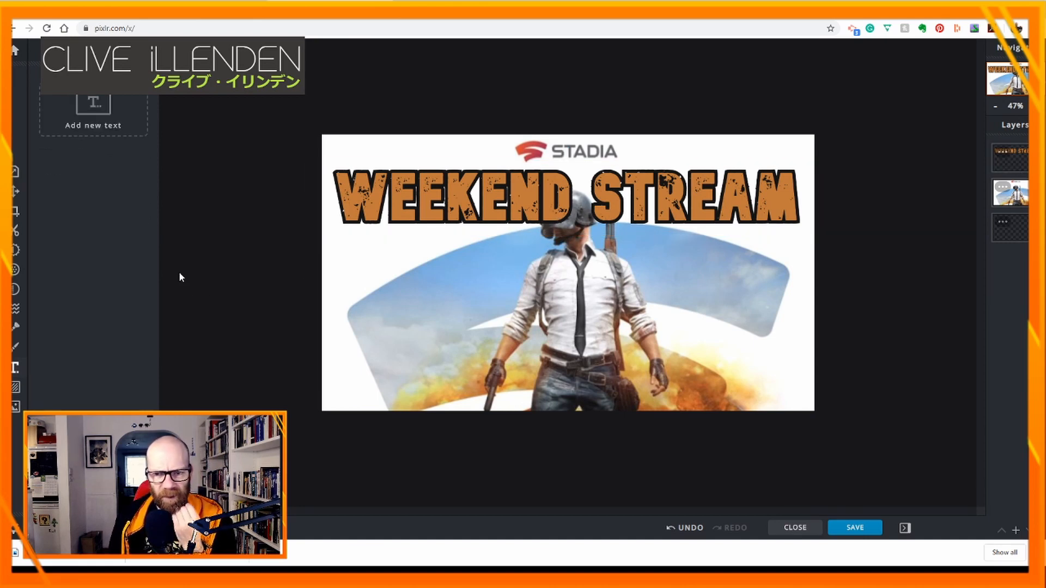
# Add a new text reading "with" followed by the two streamers' names joined by "and".
pyautogui.click(15, 368)
pyautogui.click(15, 368)
pyautogui.click(90, 111)
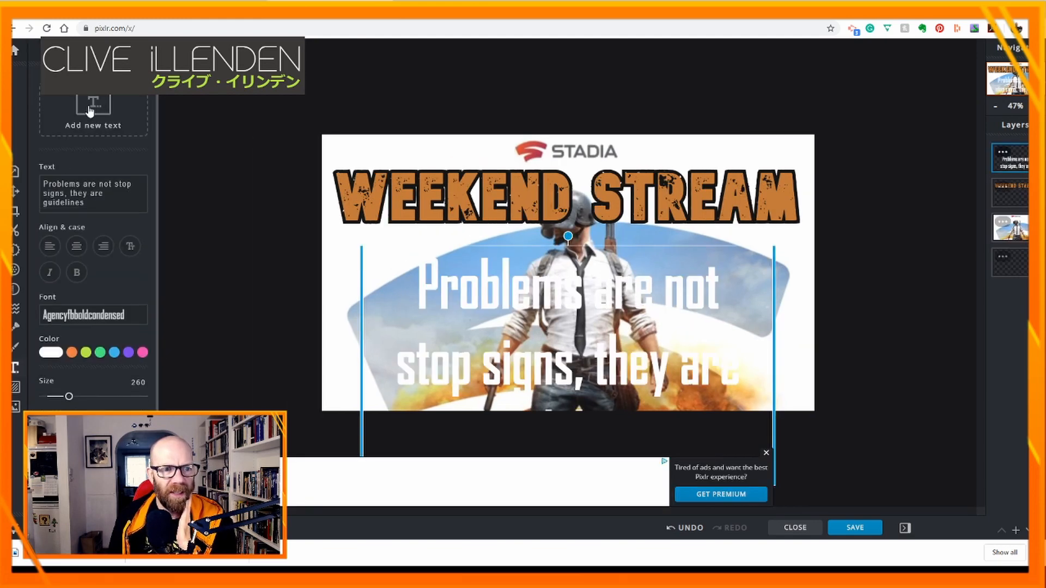
pyautogui.moveTo(100, 209); pyautogui.dragTo(17, 172)
pyautogui.write('wi')
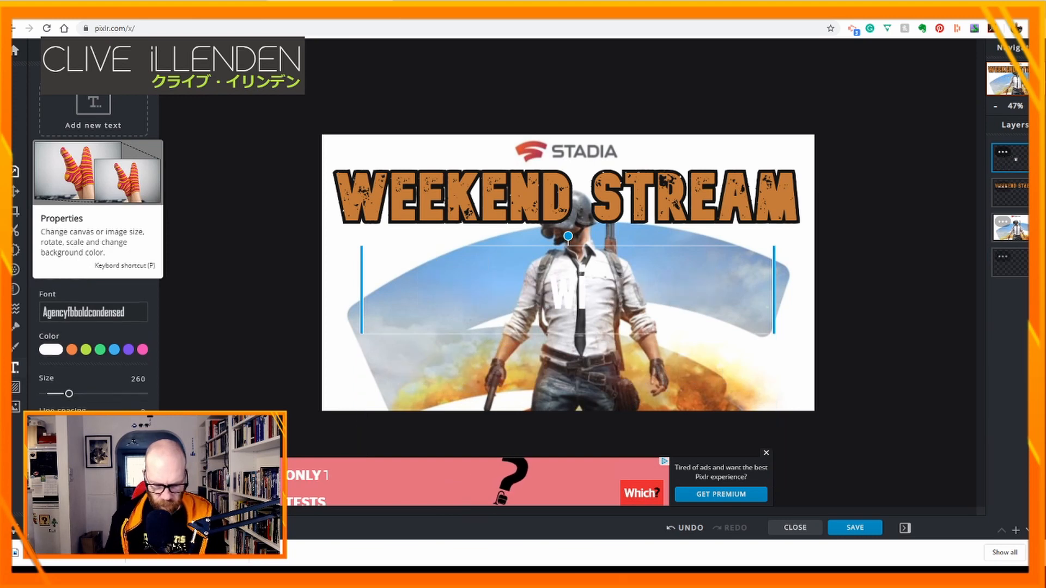
pyautogui.write('th Lord')
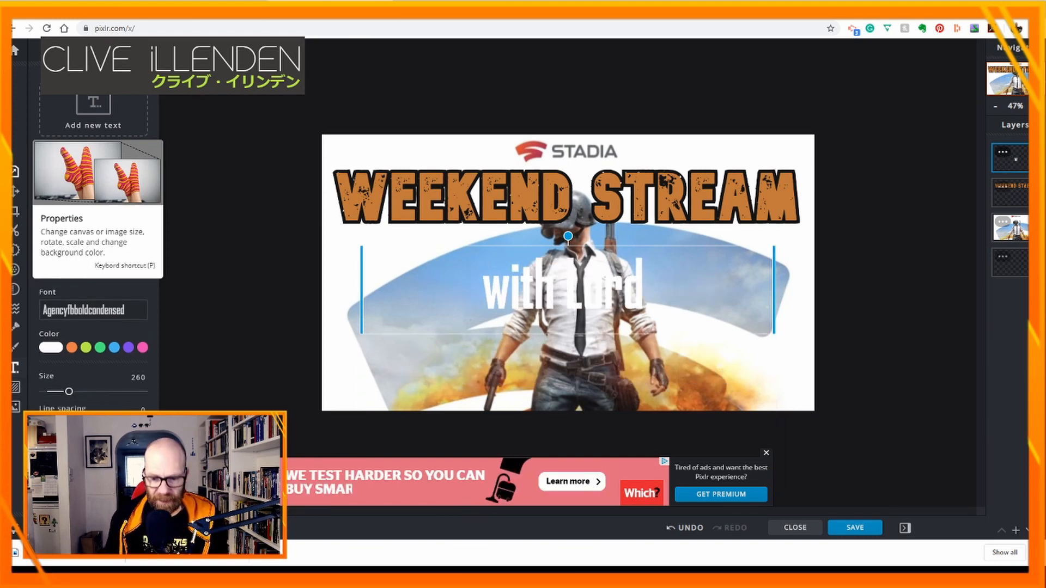
pyautogui.write(' Kensal an')
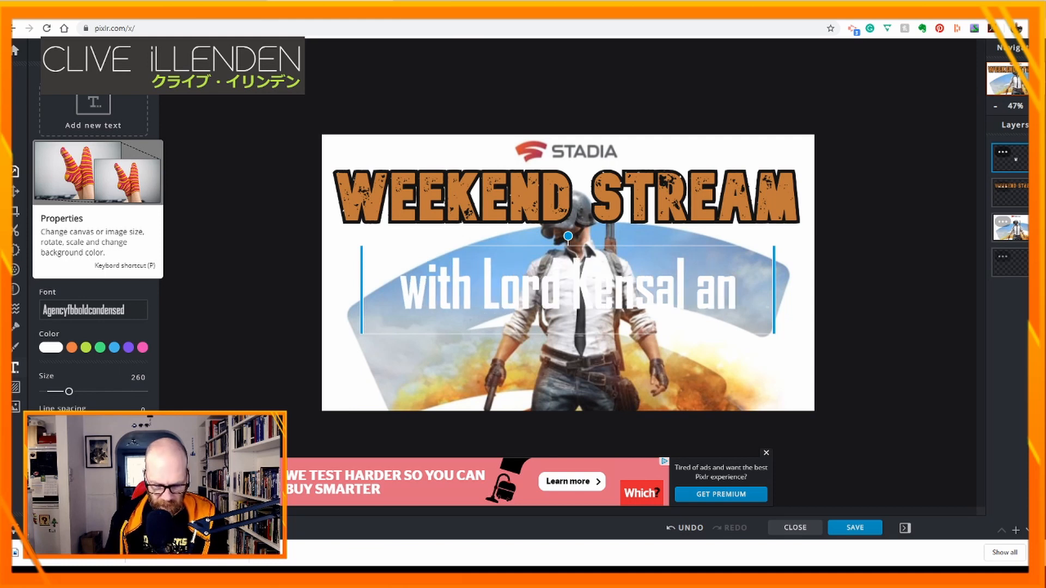
pyautogui.write('d Yashida')
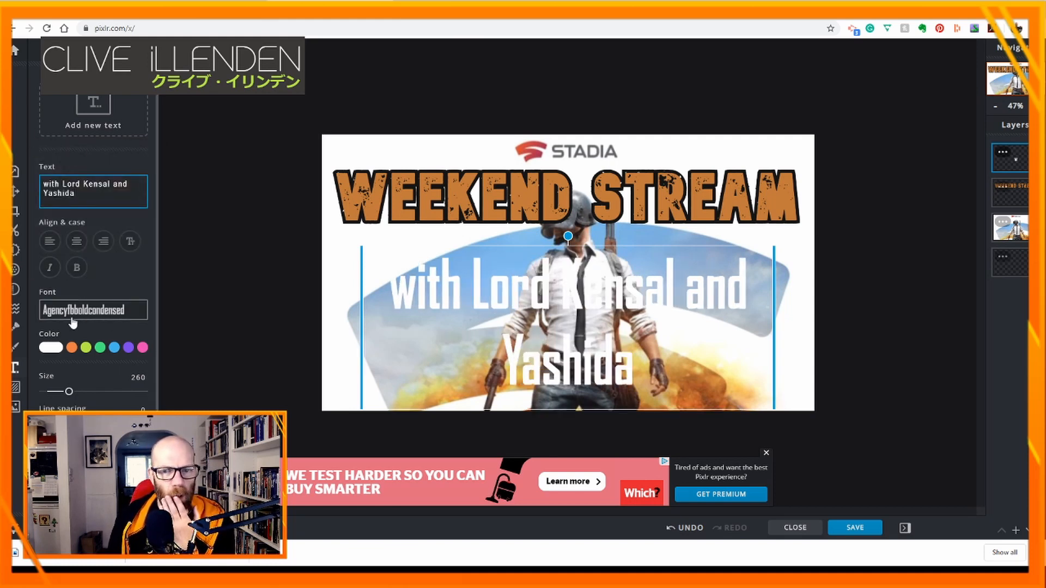
# Set the names text to the dark red #470707 and widen its text box to span the full canvas width.
pyautogui.click(55, 350)
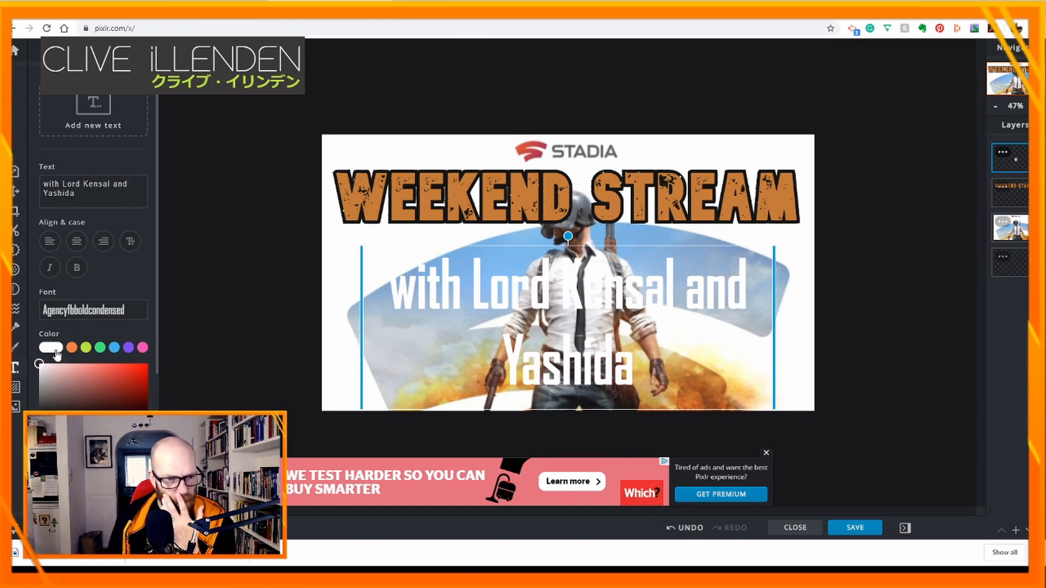
pyautogui.click(137, 404)
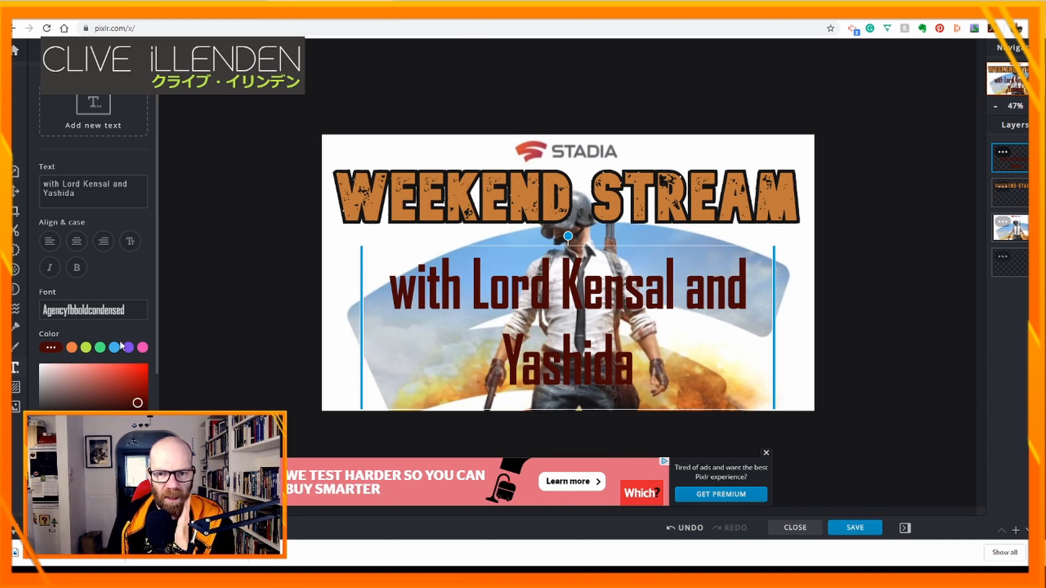
pyautogui.moveTo(363, 329); pyautogui.dragTo(305, 329)
pyautogui.moveTo(783, 293); pyautogui.dragTo(812, 292)
pyautogui.moveTo(312, 321); pyautogui.dragTo(320, 318)
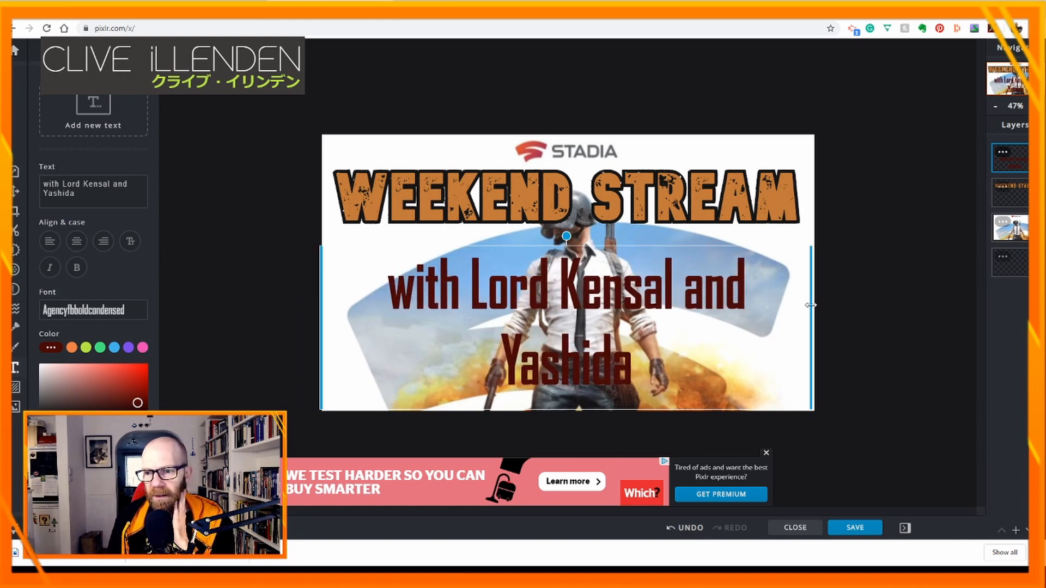
pyautogui.moveTo(811, 304); pyautogui.dragTo(814, 304)
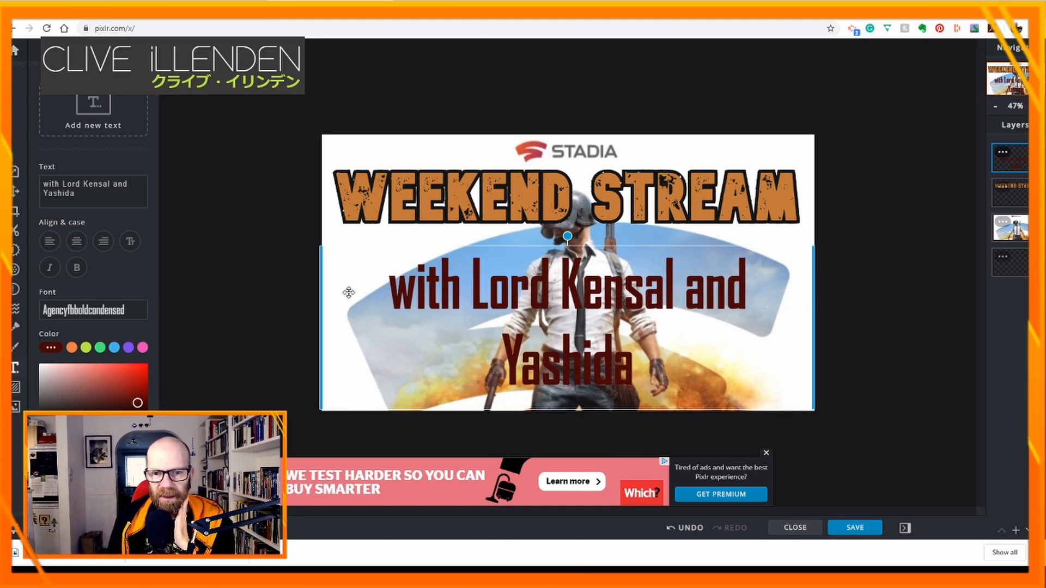
# Reduce the names text to size 227 so it fits on one line, and move it lower on the picture.
pyautogui.scroll(-2, 92, 311)
pyautogui.scroll(-1, 93, 311)
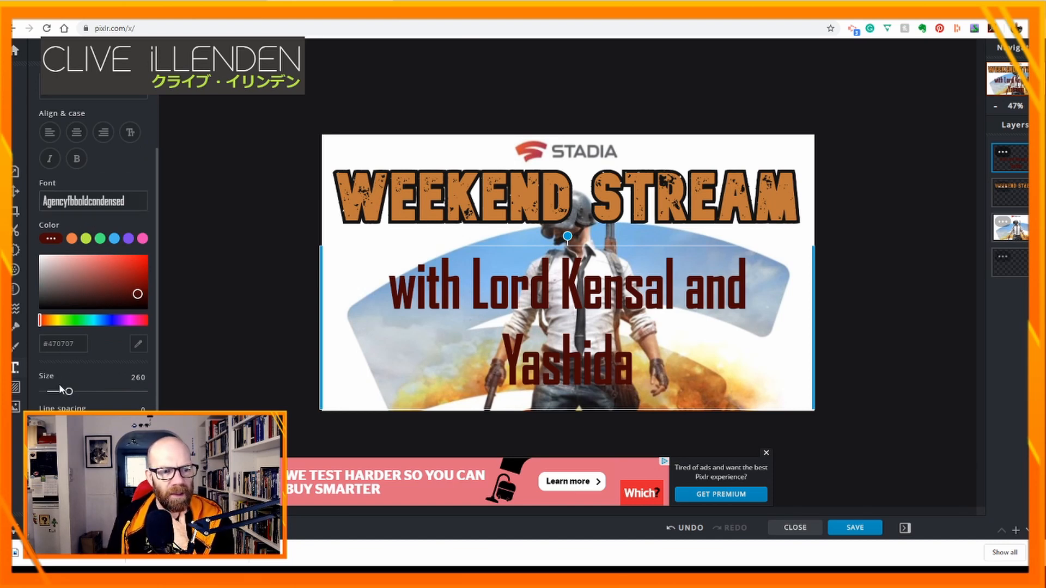
pyautogui.moveTo(69, 392); pyautogui.dragTo(66, 393)
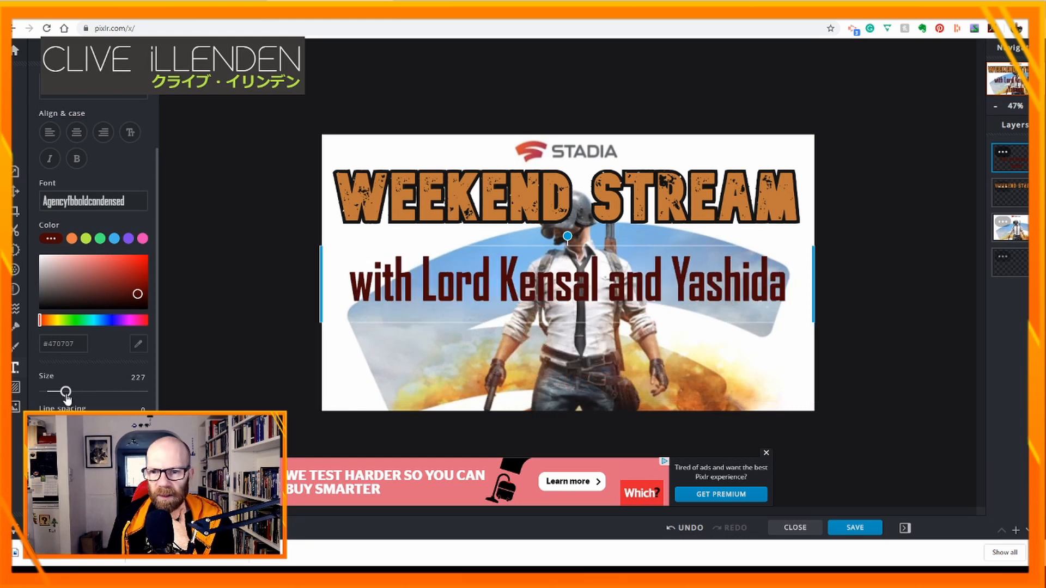
pyautogui.moveTo(502, 278); pyautogui.dragTo(514, 325)
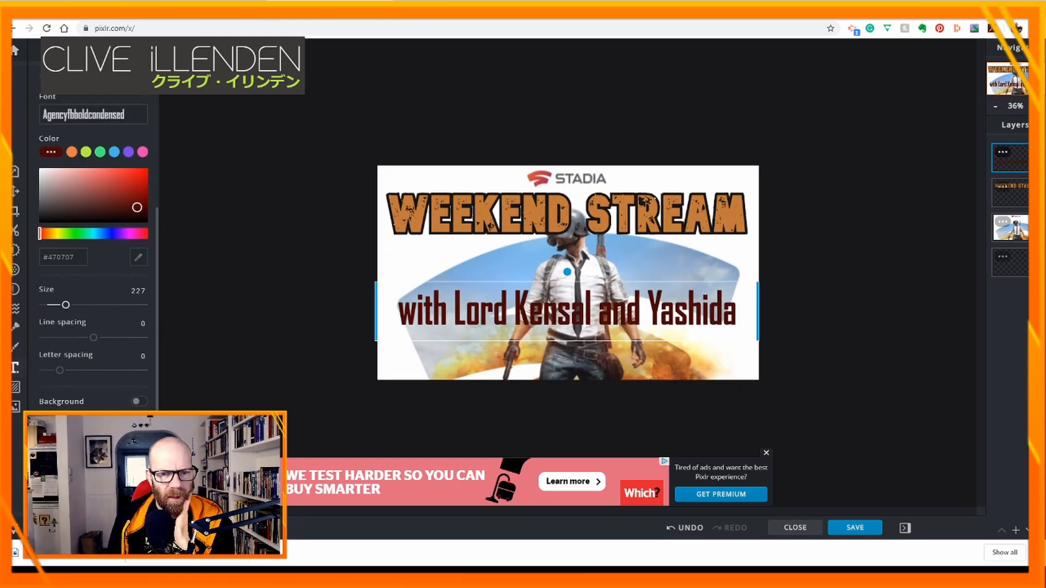
# Try a shadow on the names text with vertical position 19, horizontal position 55 and opacity 47.
pyautogui.click(139, 459)
pyautogui.scroll(-2, 226, 378)
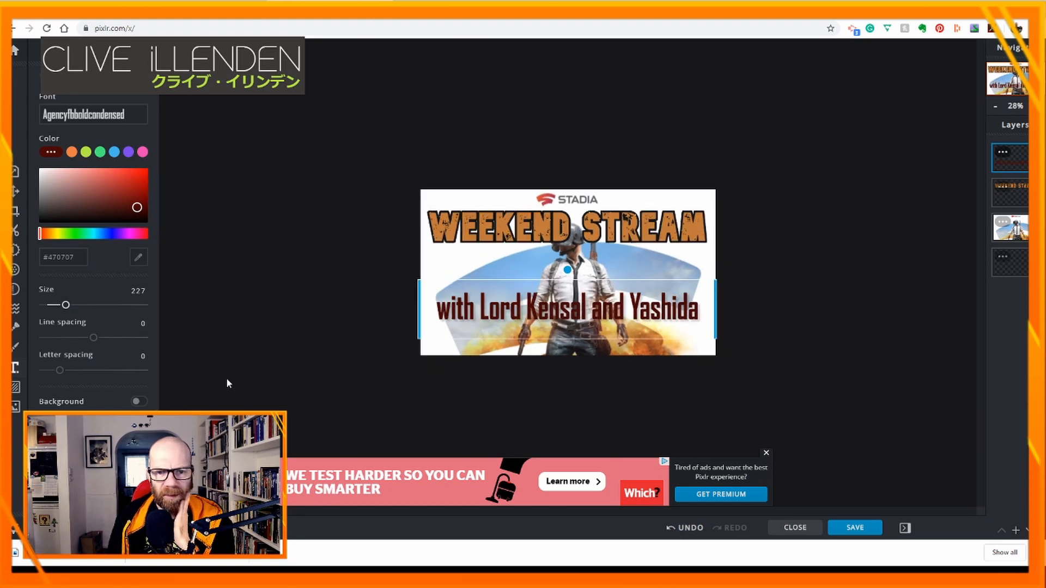
pyautogui.scroll(4, 190, 377)
pyautogui.scroll(1, 191, 380)
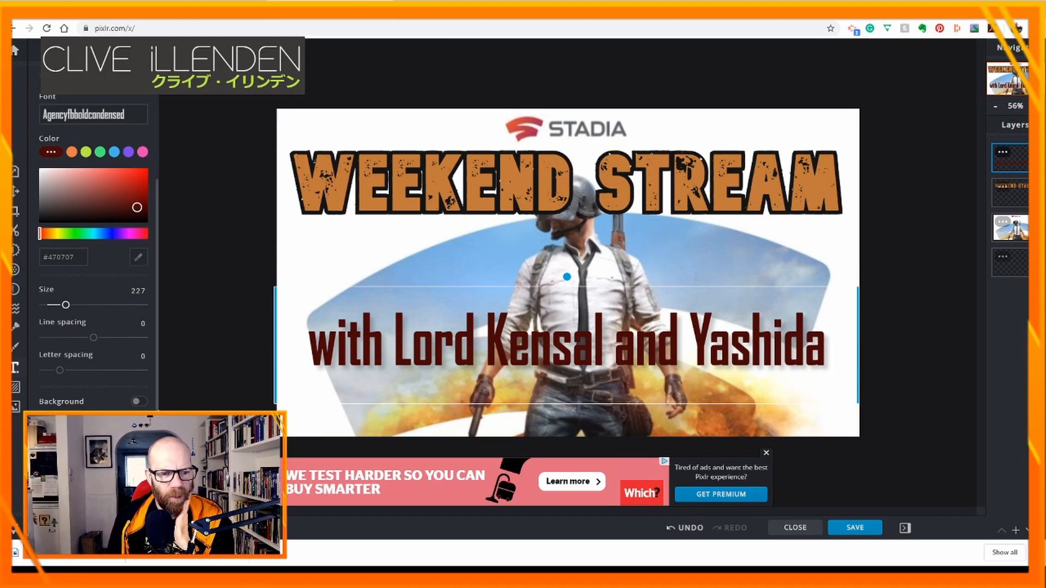
pyautogui.scroll(-3, 92, 273)
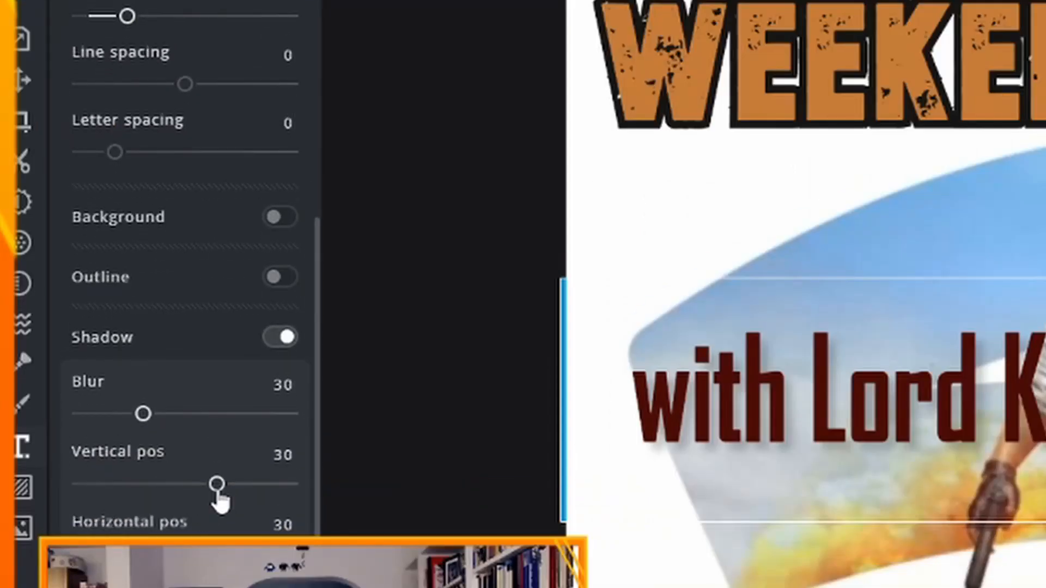
pyautogui.moveTo(217, 484)
pyautogui.mouseDown()
pyautogui.moveTo(229, 485)
pyautogui.moveTo(164, 484)
pyautogui.moveTo(271, 486)
pyautogui.moveTo(205, 485)
pyautogui.mouseUp()
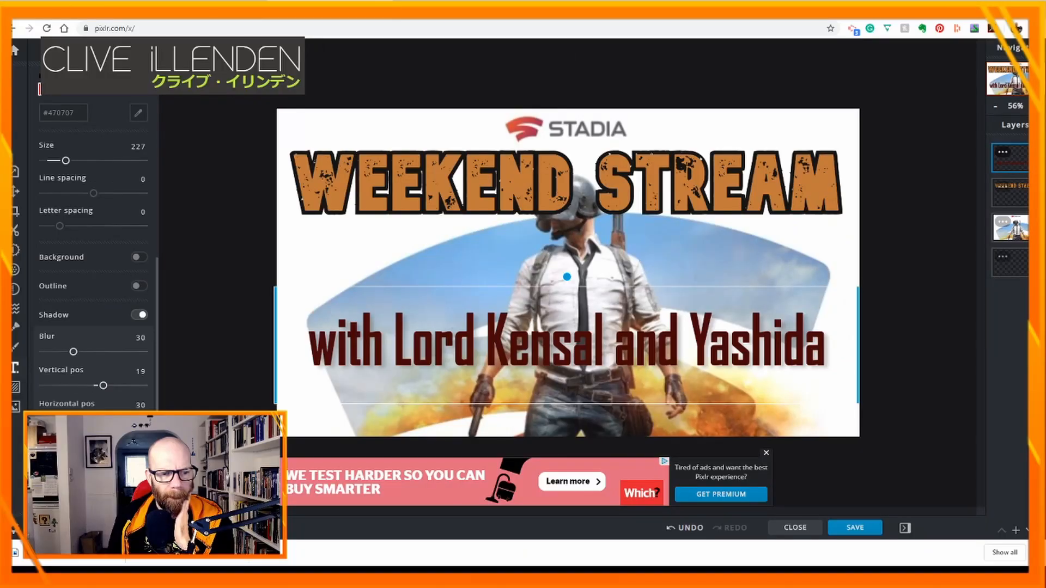
pyautogui.scroll(-3, 145, 406)
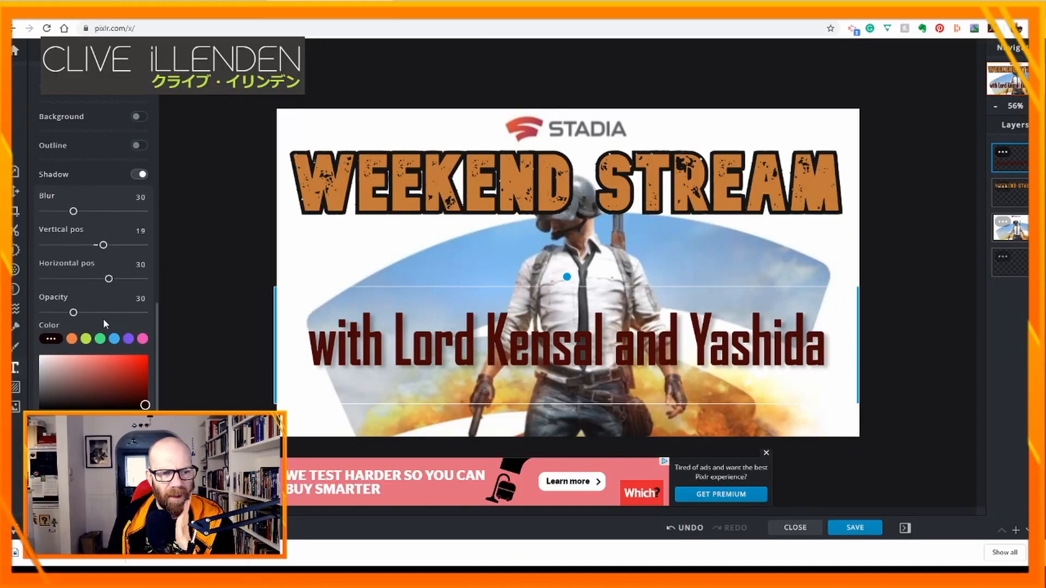
pyautogui.moveTo(73, 312); pyautogui.dragTo(121, 280)
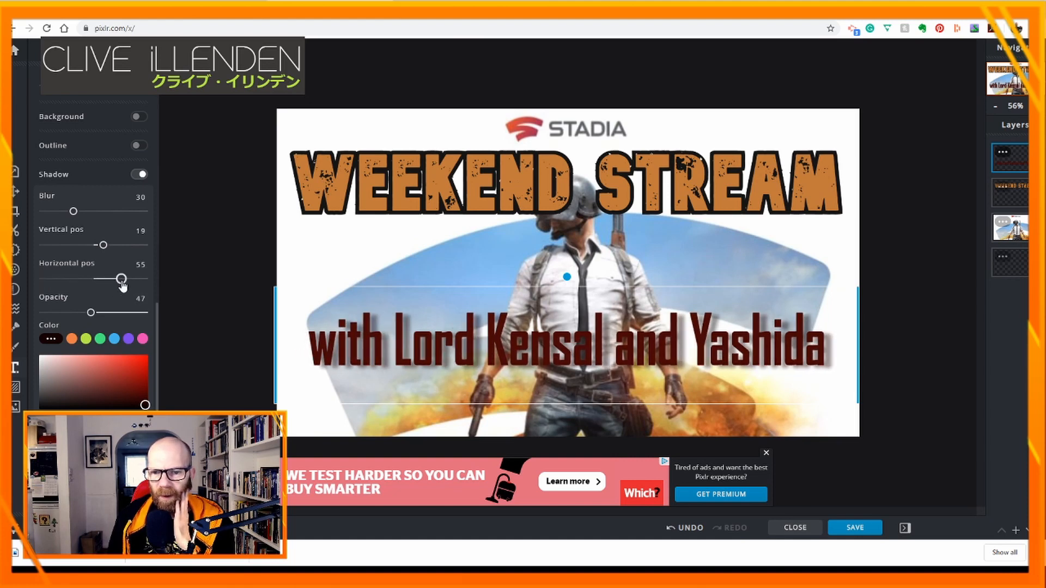
pyautogui.click(134, 175)
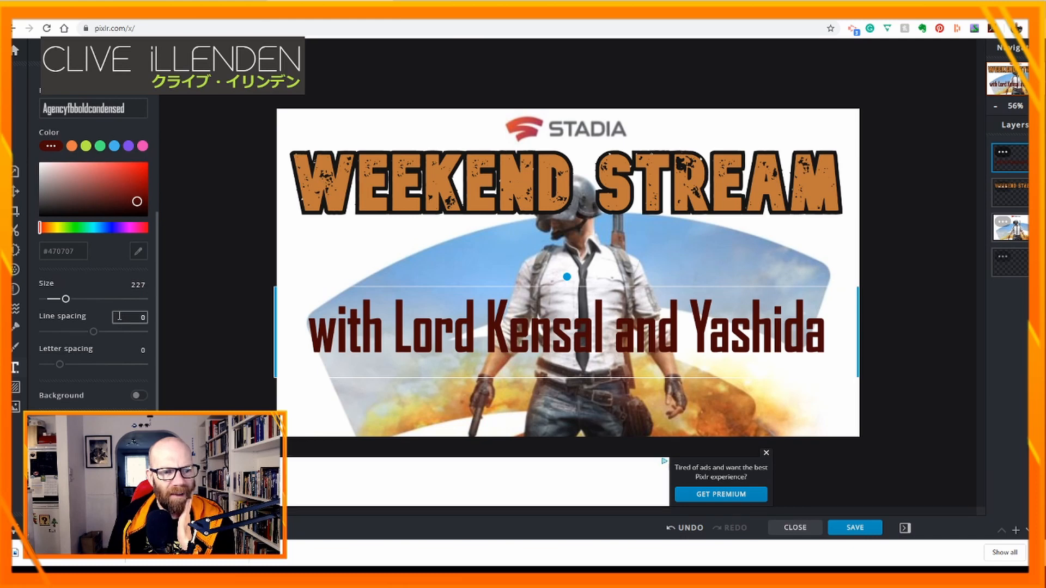
# Add an outline to the names text in the orange-brown sampled from the "Weekend Stream" title letters.
pyautogui.click(139, 424)
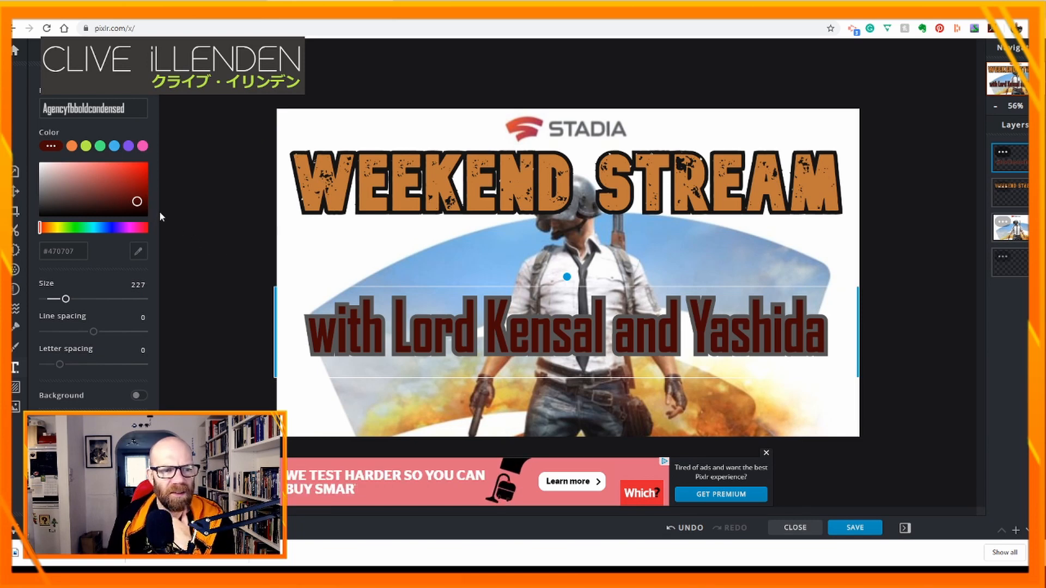
pyautogui.scroll(-2, 81, 327)
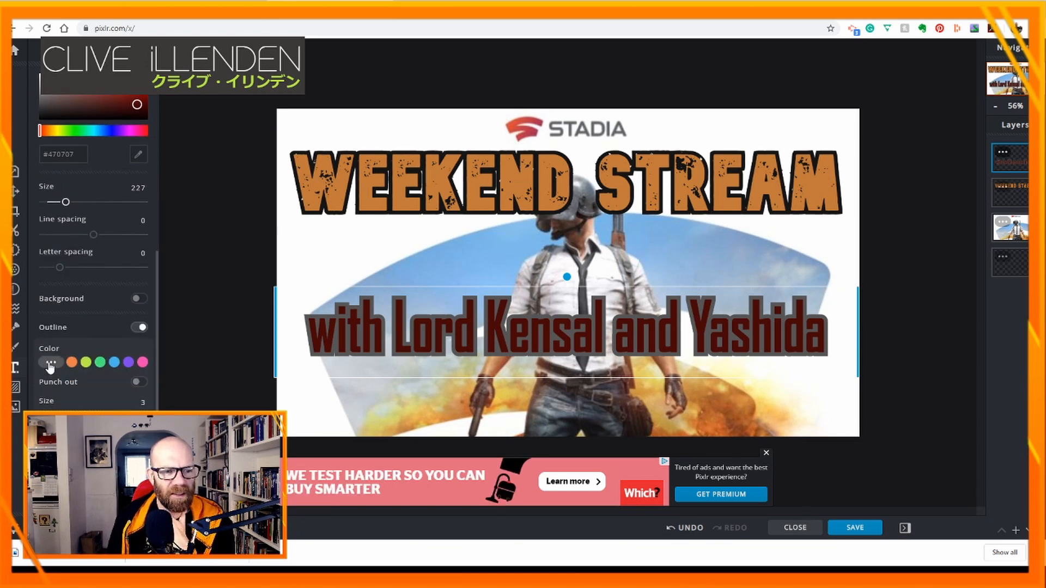
pyautogui.click(51, 363)
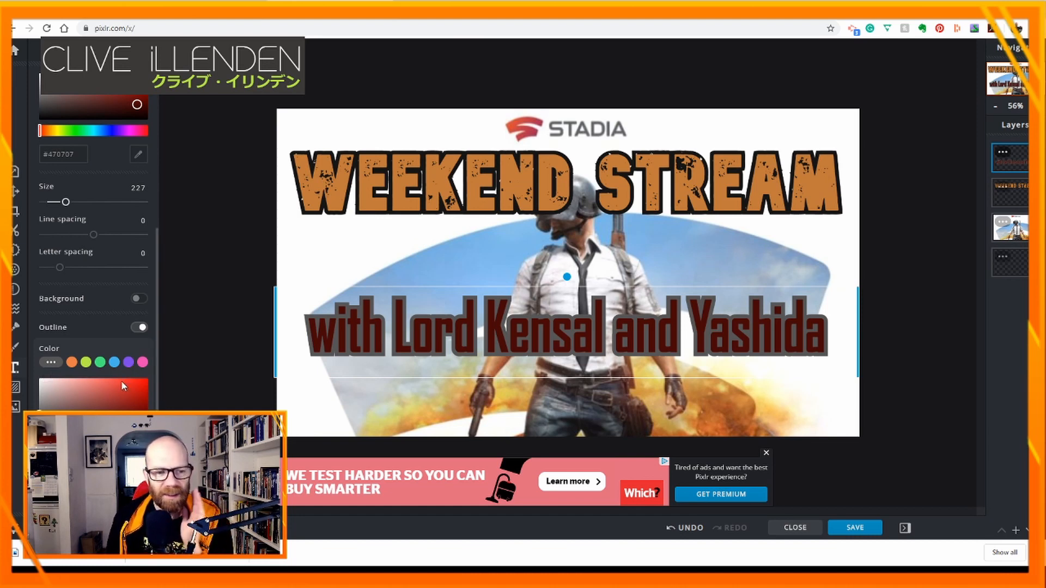
pyautogui.click(315, 200)
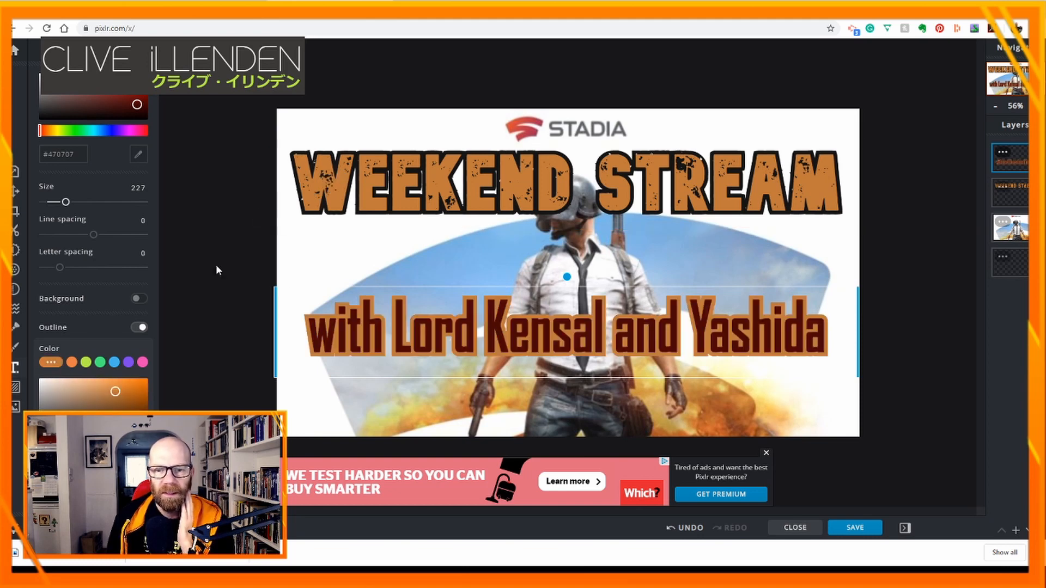
# Move the outlined names text slightly lower, across the character's waist, and deselect it.
pyautogui.scroll(-1, 165, 276)
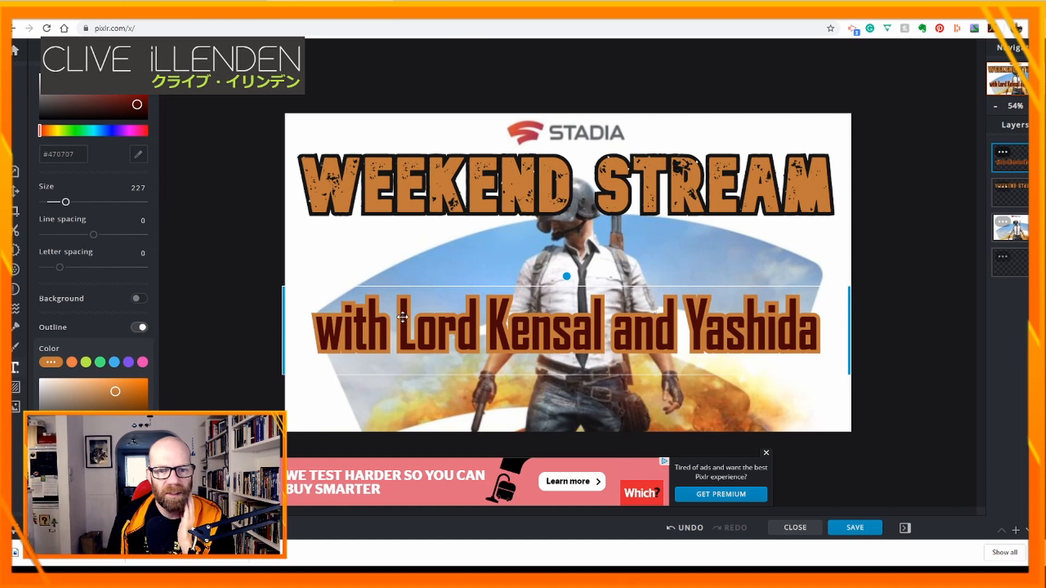
pyautogui.moveTo(587, 324); pyautogui.dragTo(589, 347)
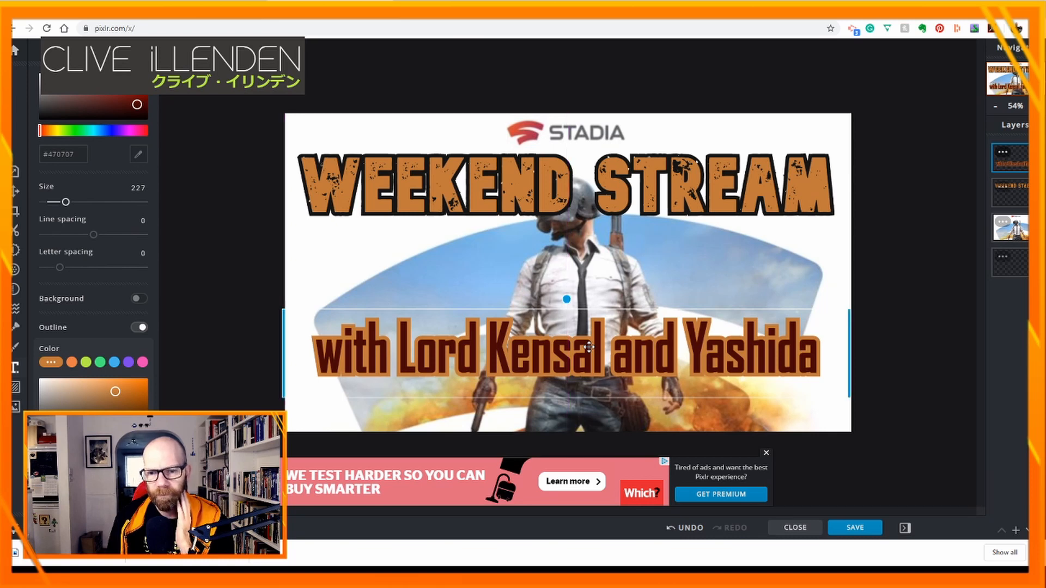
pyautogui.click(347, 216)
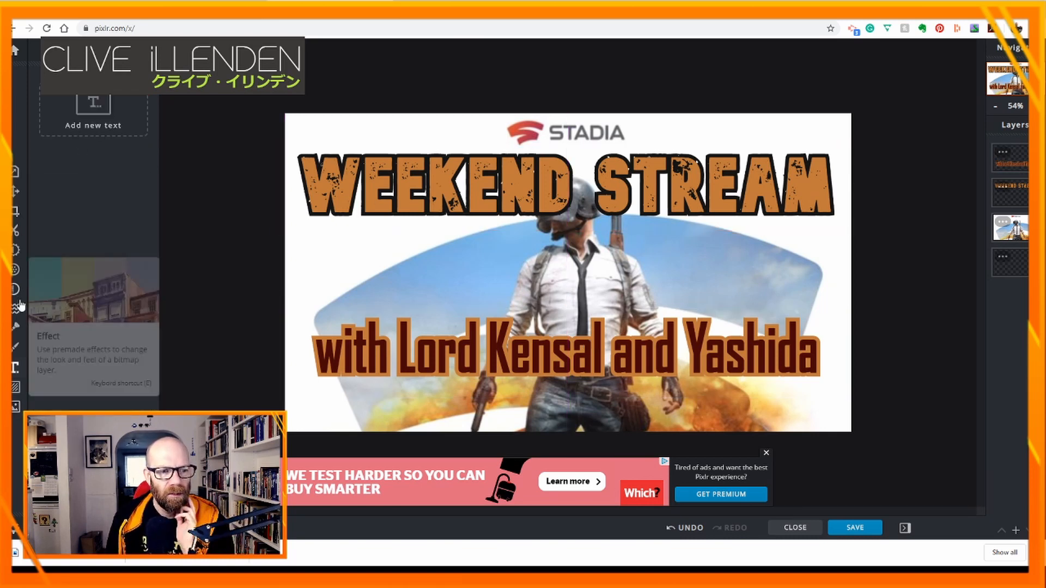
# Add the cut-out photo of the bearded man holding a Stadia controller as a layer in the current document.
pyautogui.click(15, 409)
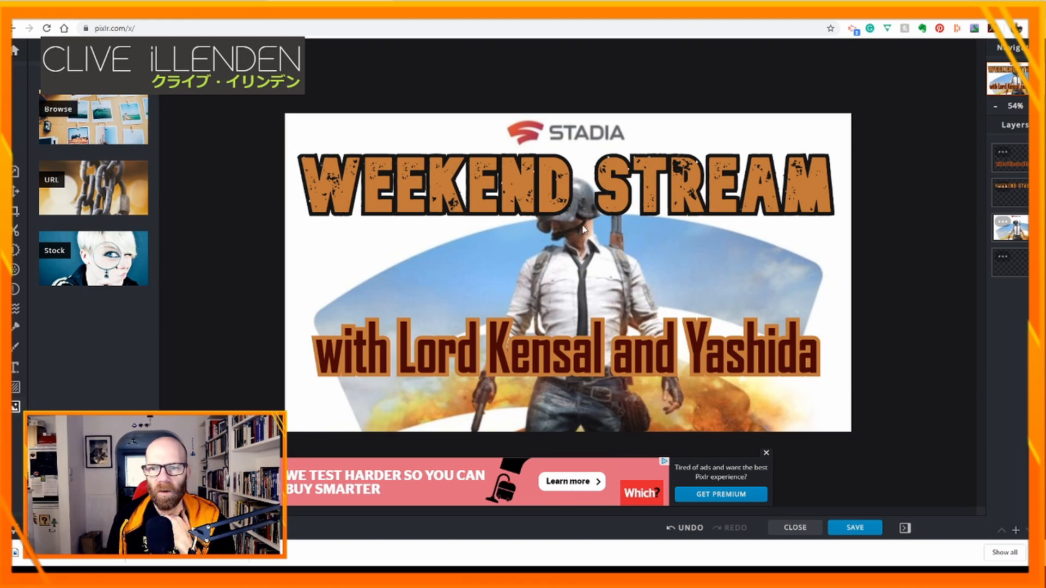
pyautogui.click(831, 436)
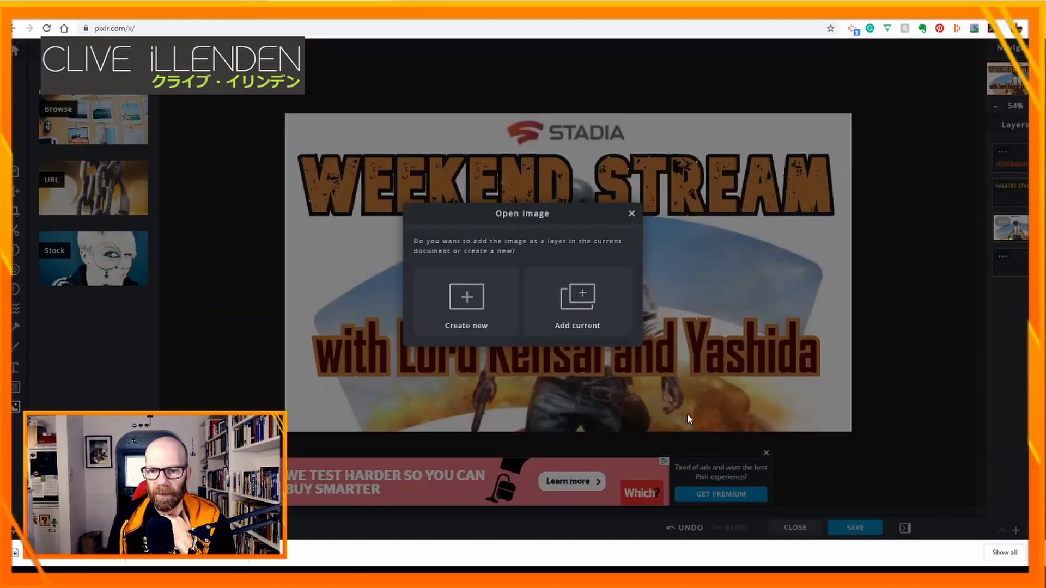
pyautogui.click(567, 302)
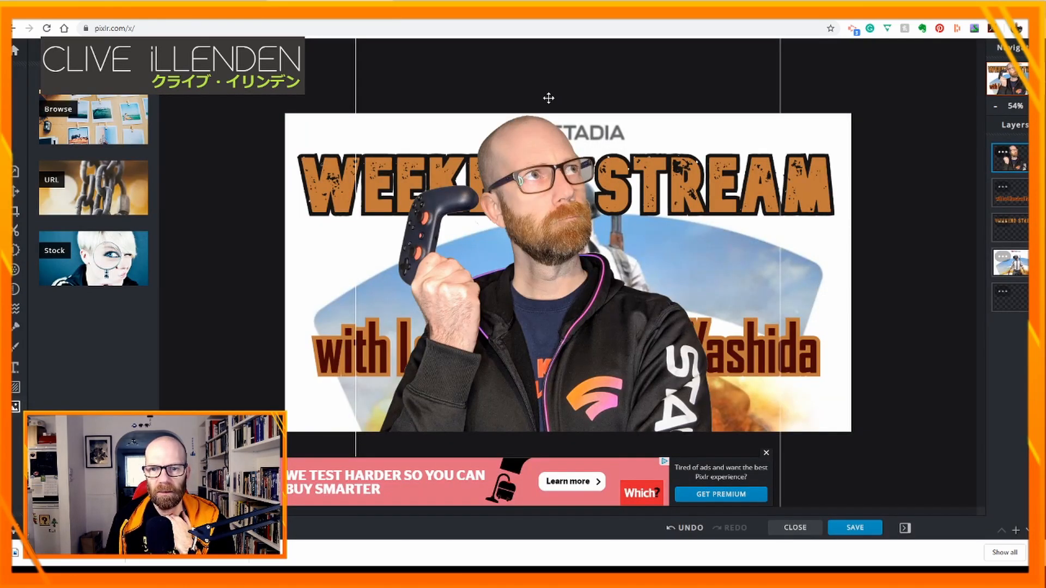
# Shrink the man's cut-out photo, place it in the lower-left corner of the canvas below the title, and deselect it.
pyautogui.scroll(-2, 548, 98)
pyautogui.scroll(-1, 549, 104)
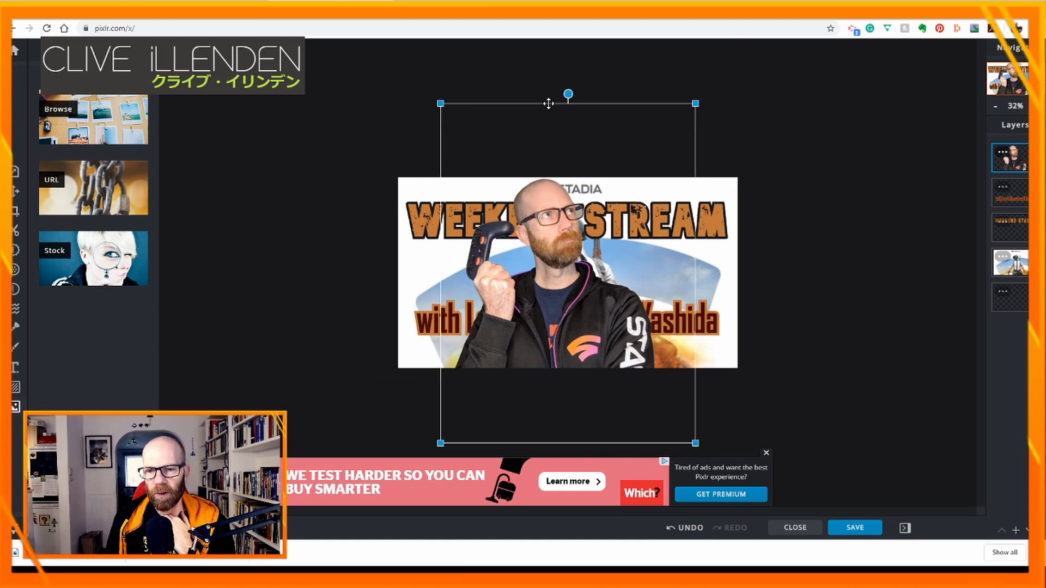
pyautogui.scroll(-1, 548, 103)
pyautogui.scroll(-1, 549, 104)
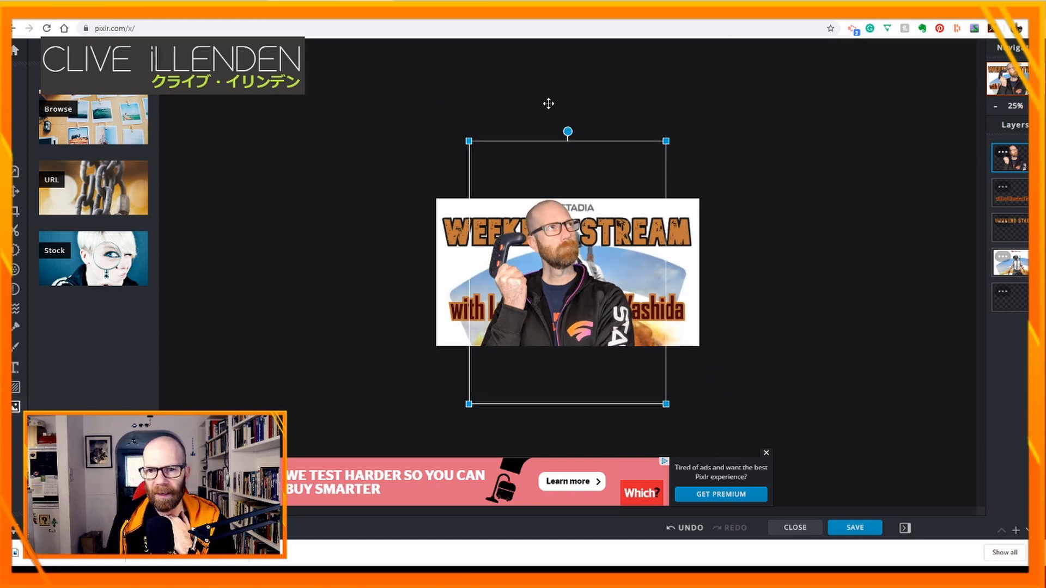
pyautogui.moveTo(666, 141); pyautogui.dragTo(510, 242)
pyautogui.scroll(1, 548, 271)
pyautogui.scroll(1, 547, 271)
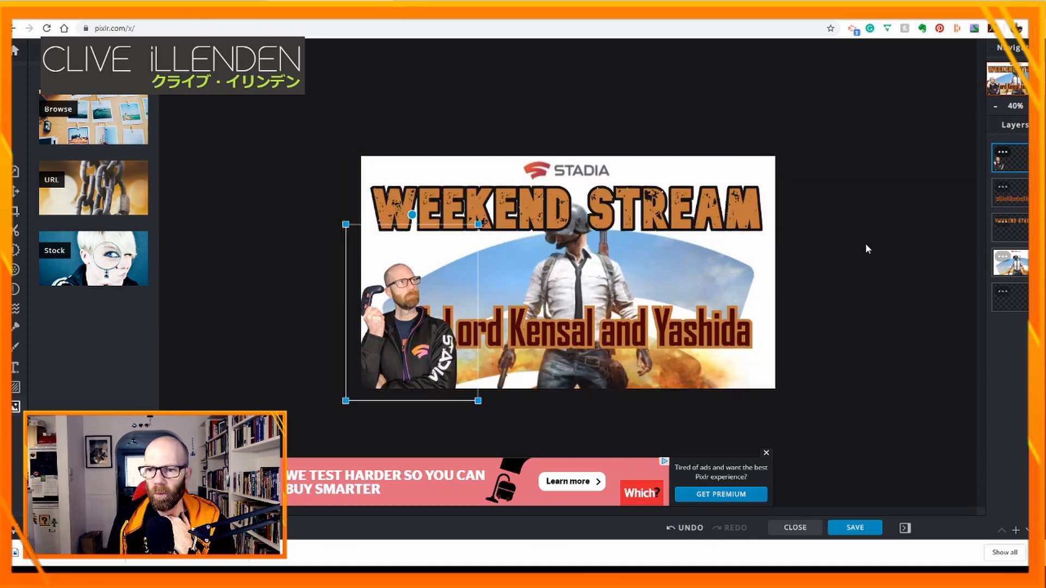
pyautogui.click(828, 259)
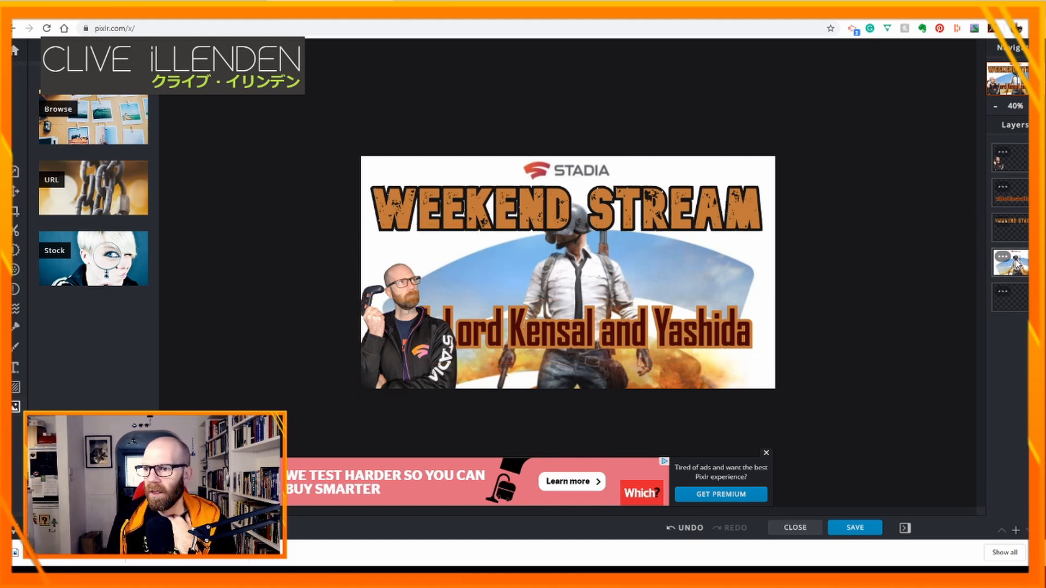
# Move the names text layer above the man's cut-out photo layer so the full line overlaps him, and clear the layer selection.
pyautogui.click(1018, 160)
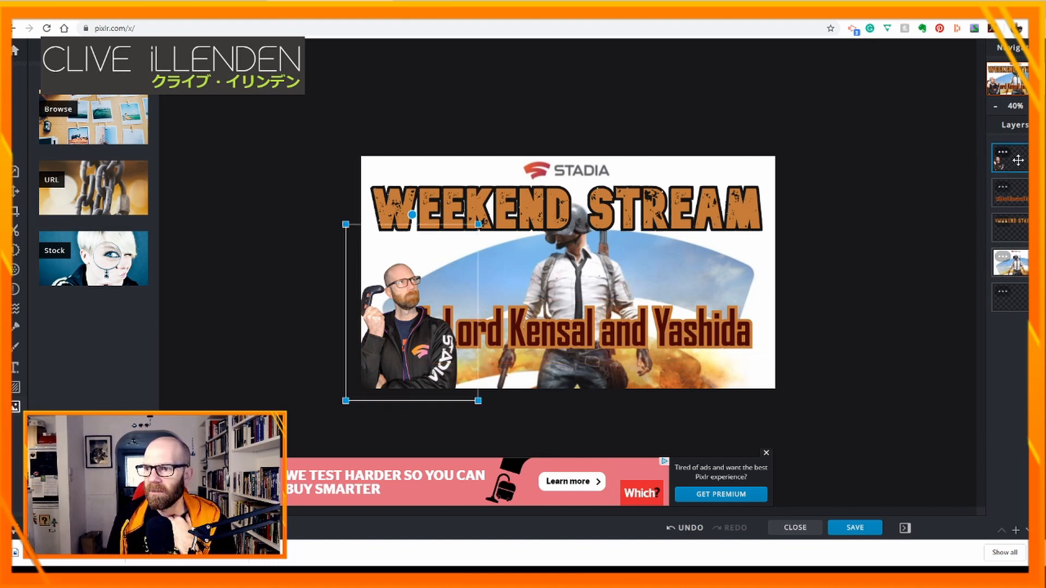
pyautogui.click(1021, 193)
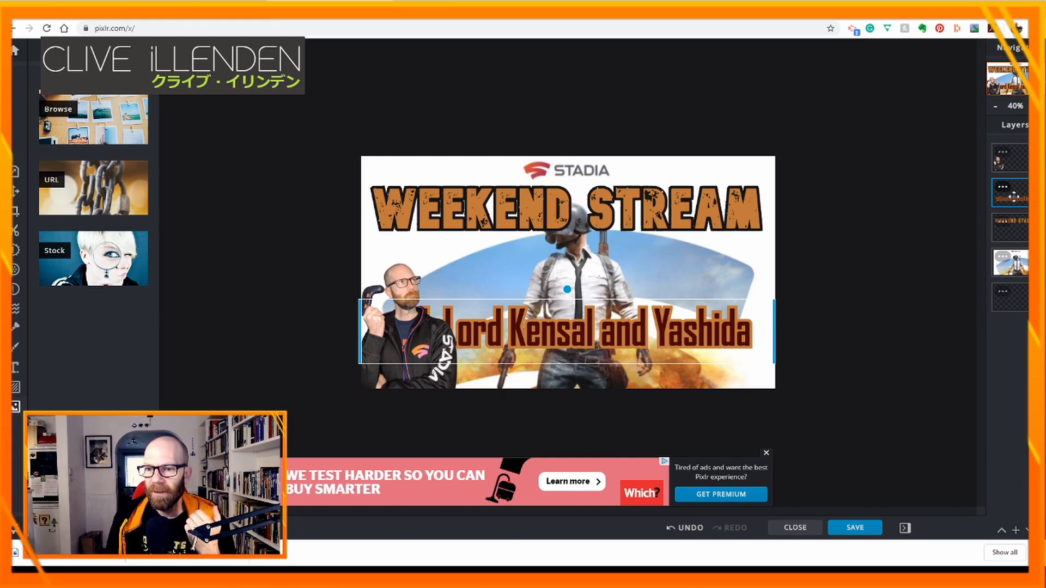
pyautogui.click(1000, 530)
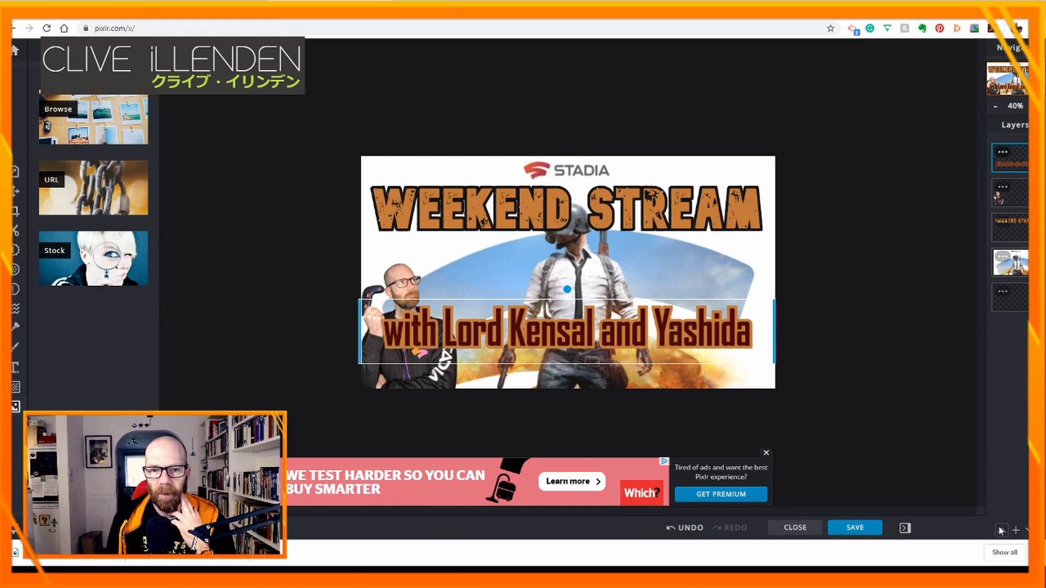
pyautogui.click(311, 293)
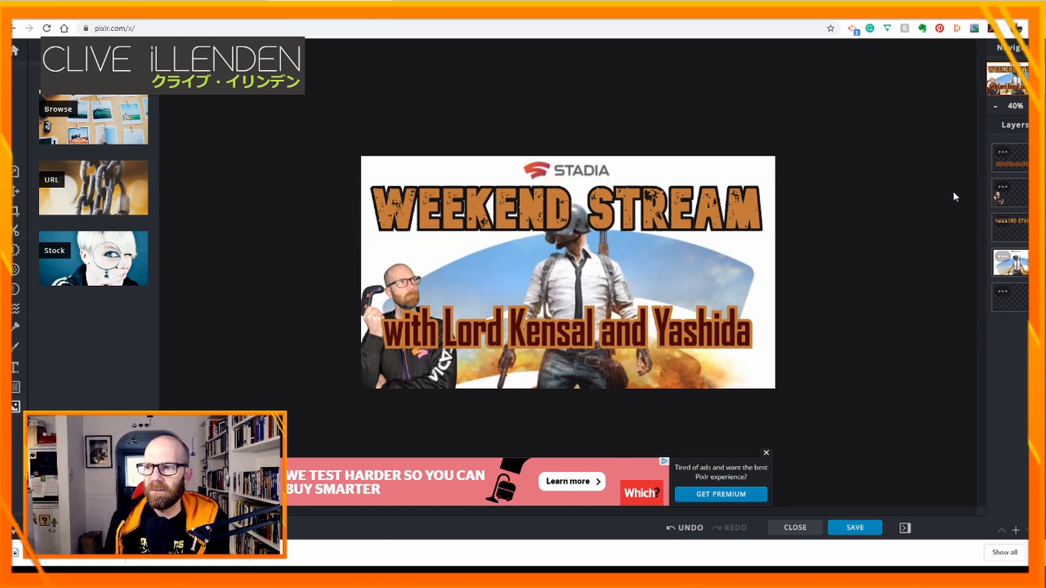
pyautogui.click(1015, 229)
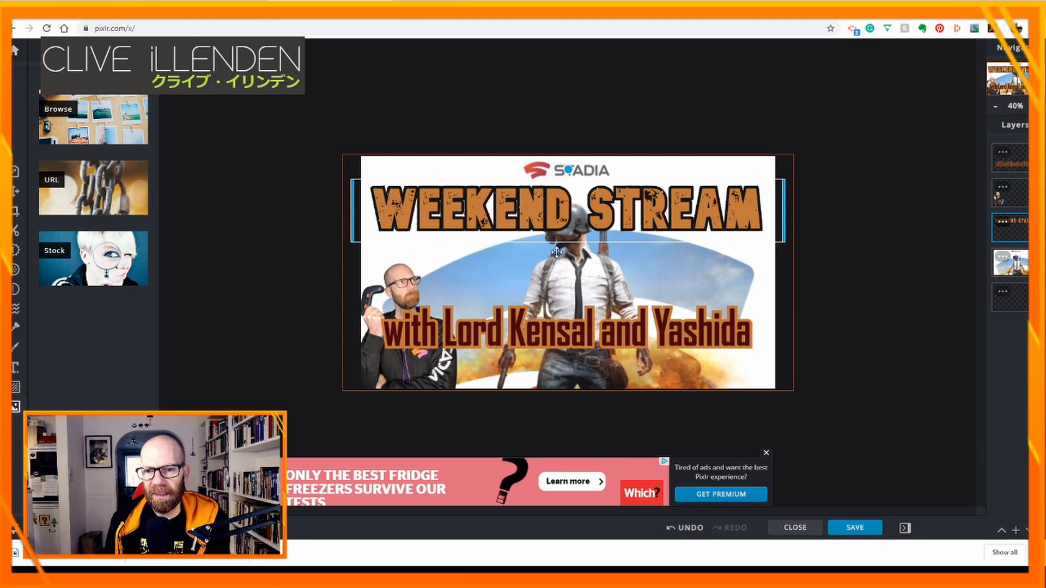
pyautogui.click(309, 151)
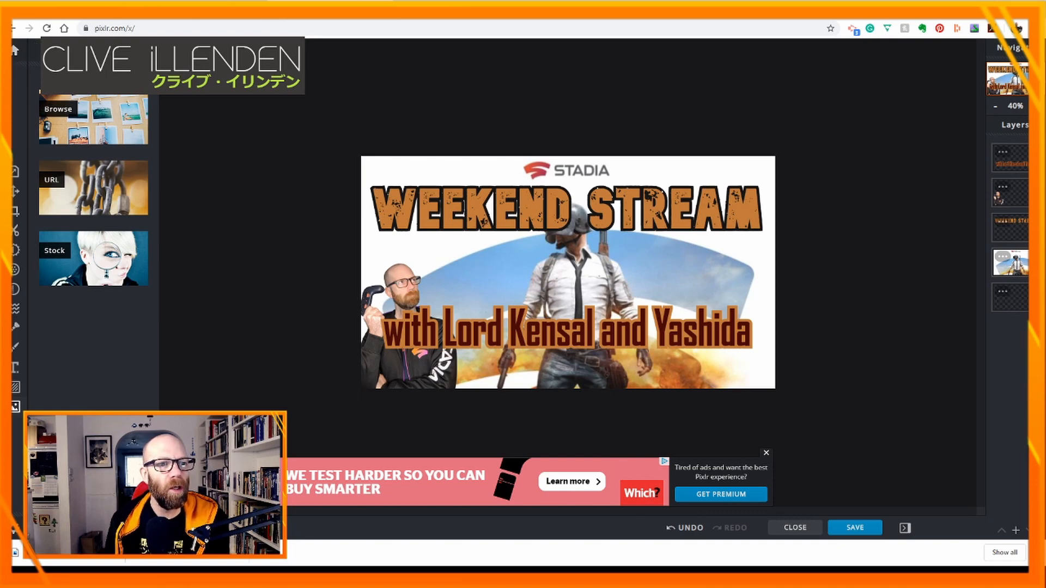
# Switch to Pixlr E and open the pubgstream6.6.30 graphic from the history.
pyautogui.click(14, 53)
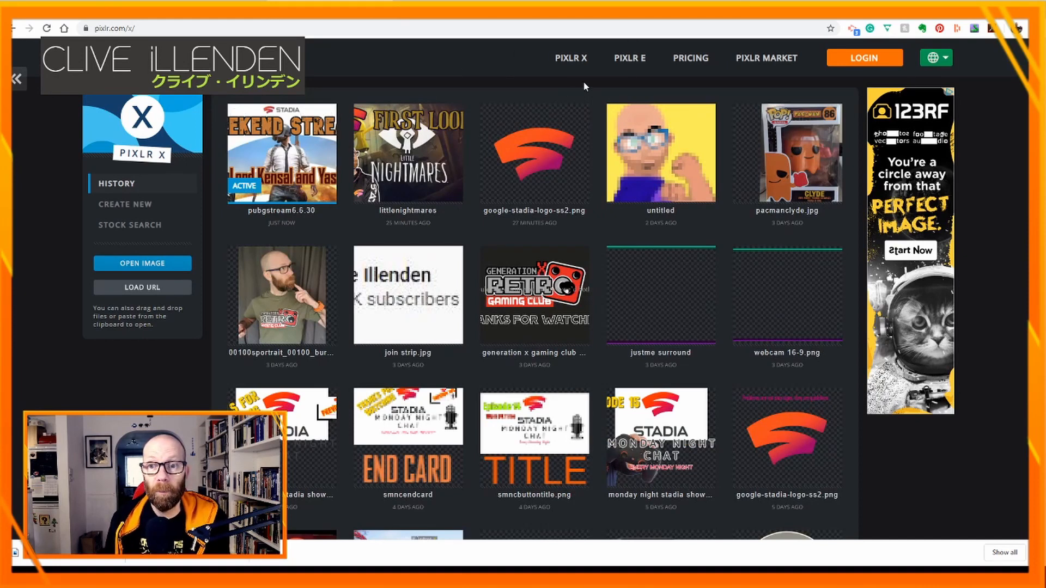
pyautogui.click(632, 65)
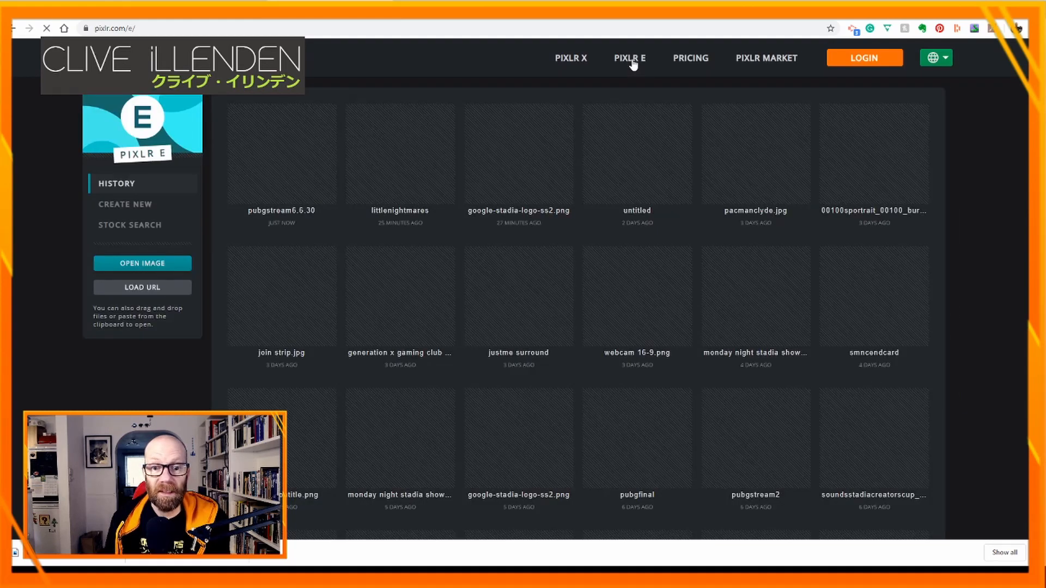
pyautogui.click(288, 158)
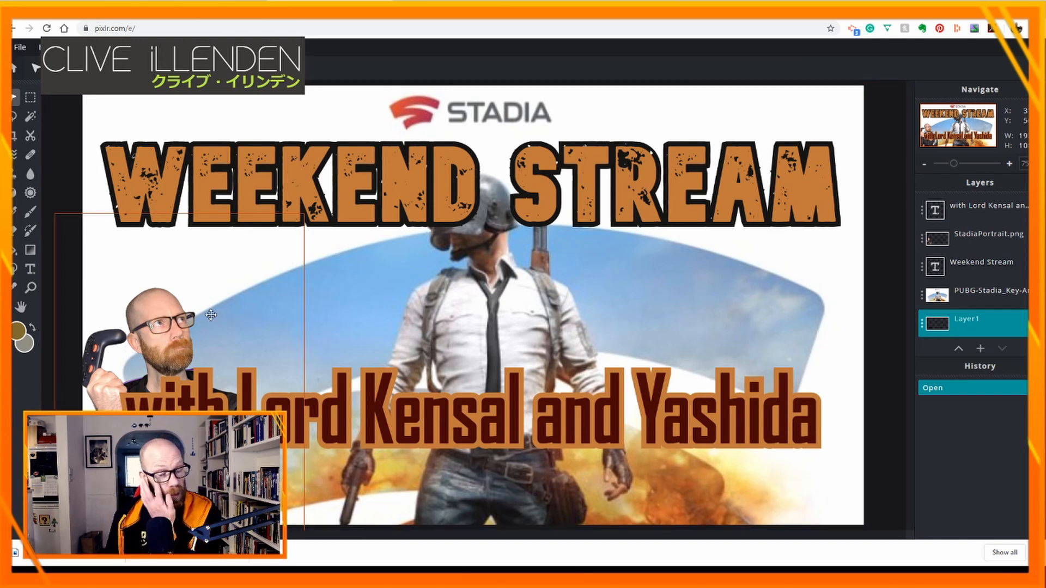
# Add a near-white (#FCFBFB) outline of size 9 at 100% opacity to the man's cut-out photo.
pyautogui.click(166, 327)
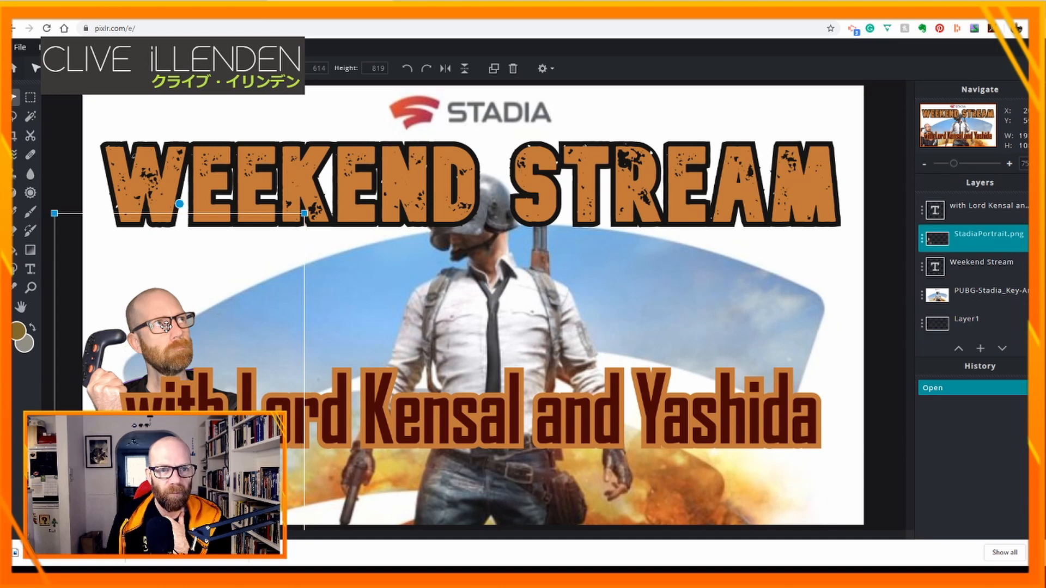
pyautogui.click(228, 47)
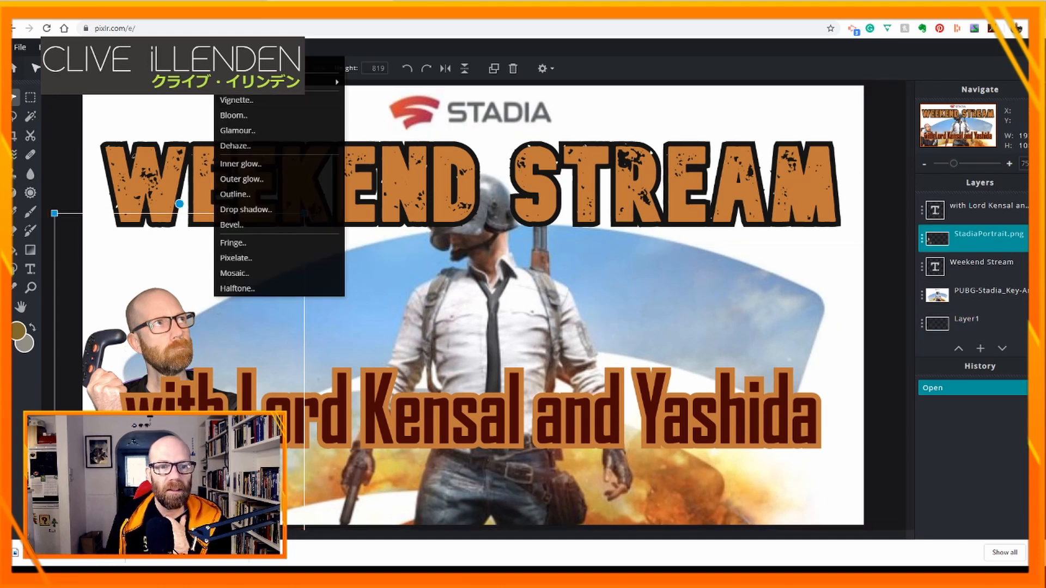
pyautogui.click(248, 194)
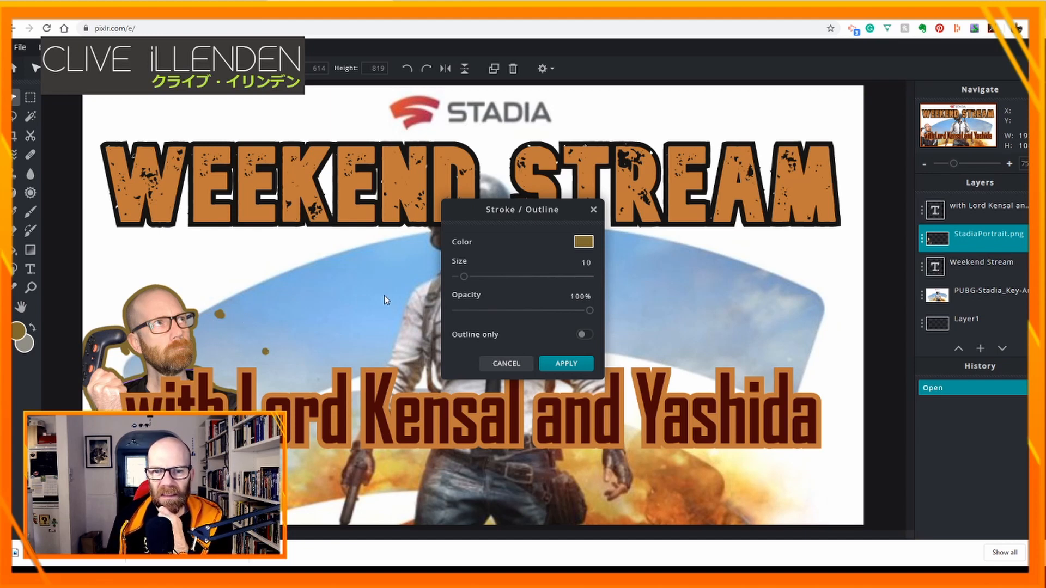
pyautogui.click(583, 243)
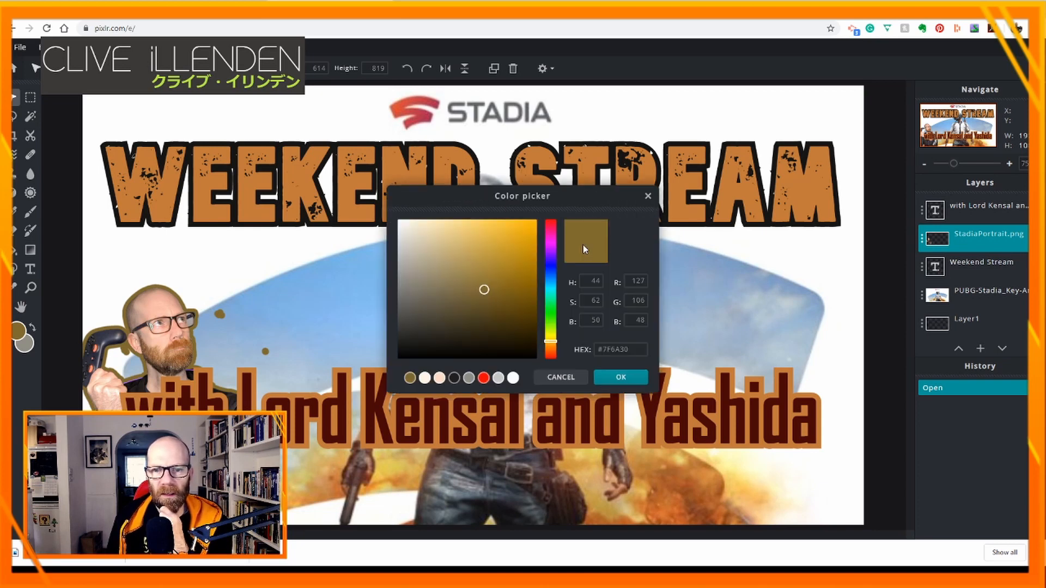
pyautogui.click(512, 378)
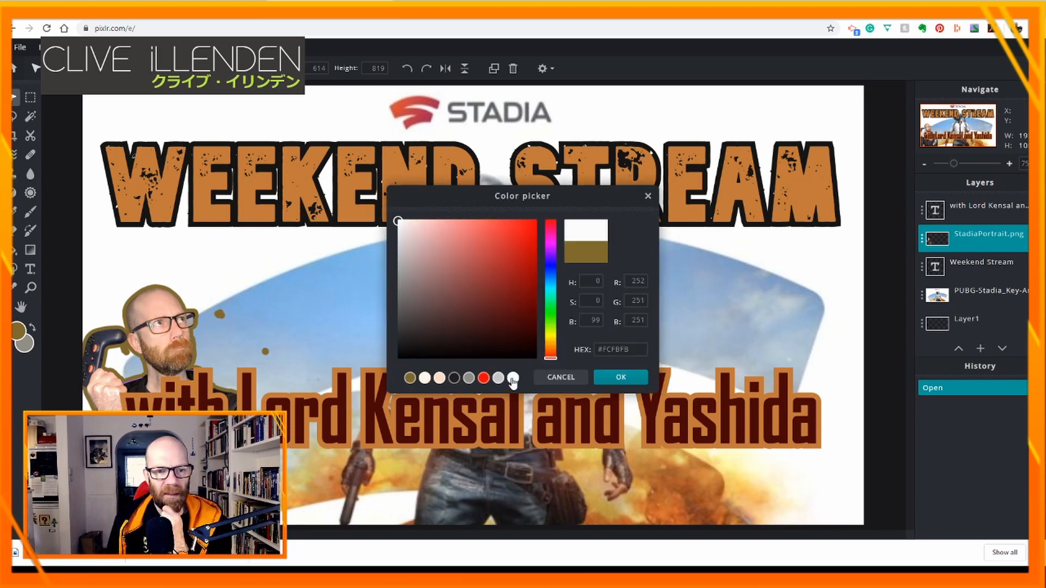
pyautogui.click(619, 380)
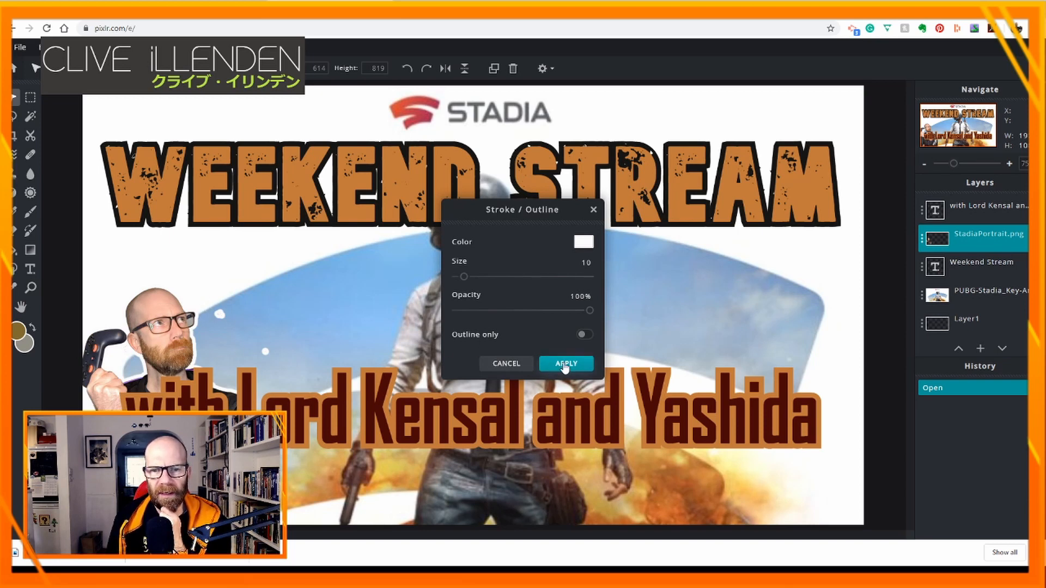
pyautogui.moveTo(584, 313)
pyautogui.mouseDown()
pyautogui.moveTo(466, 315)
pyautogui.moveTo(595, 321)
pyautogui.mouseUp()
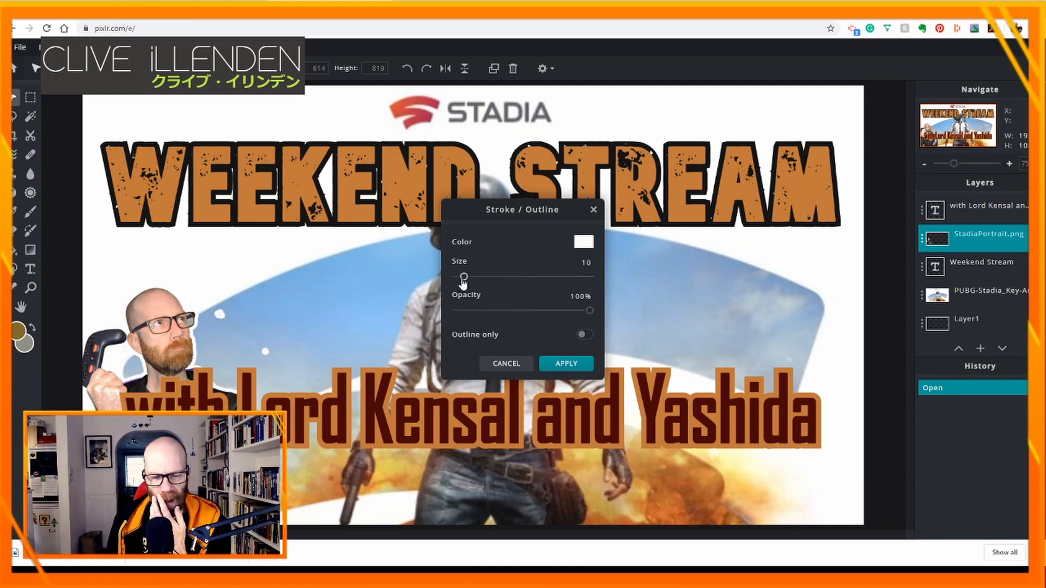
pyautogui.moveTo(466, 281)
pyautogui.mouseDown()
pyautogui.moveTo(569, 285)
pyautogui.moveTo(462, 281)
pyautogui.mouseUp()
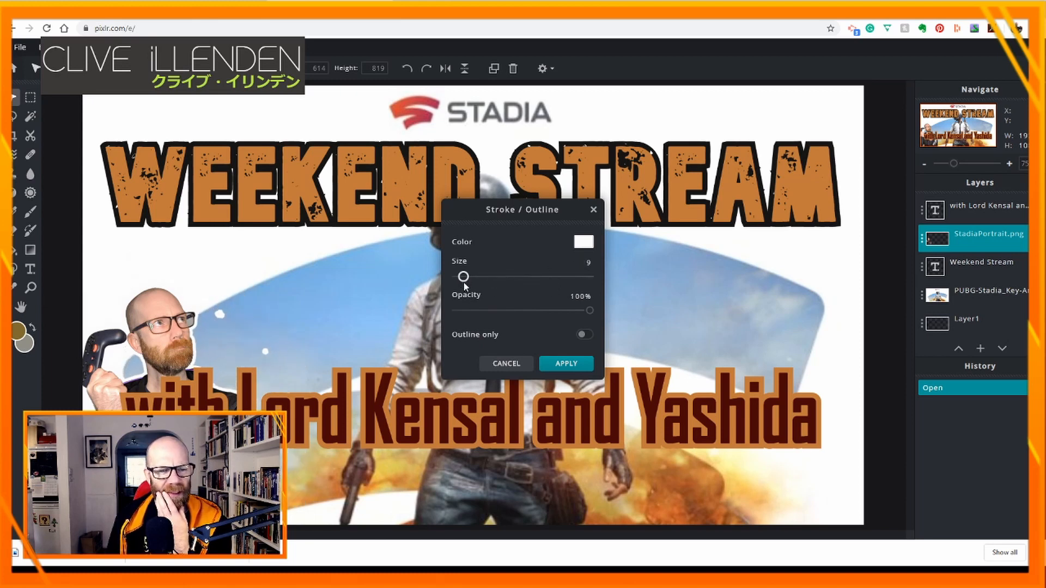
pyautogui.click(560, 364)
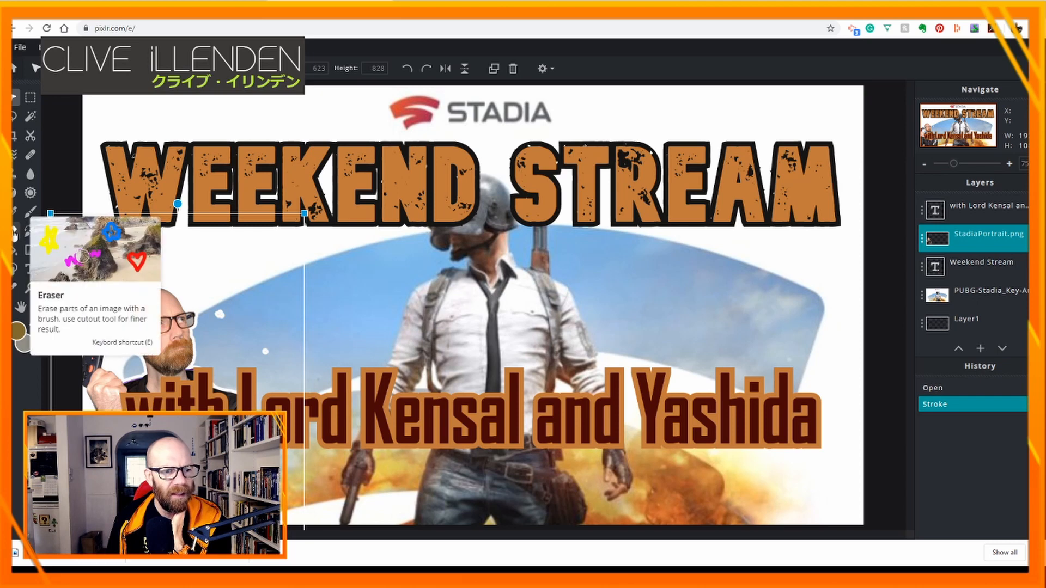
# Erase the stray white outline specks beside the man's head on the portrait layer.
pyautogui.click(15, 235)
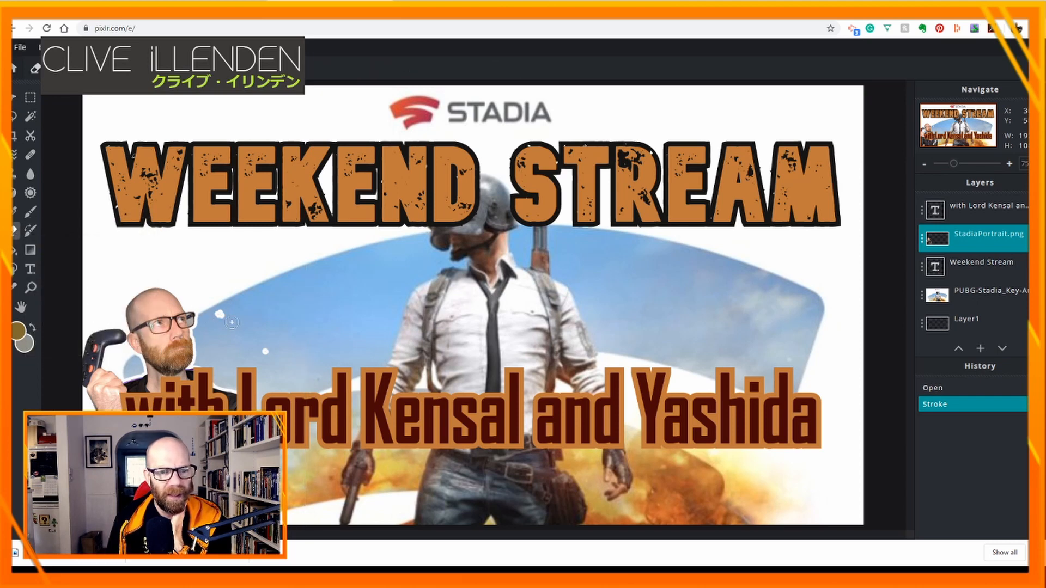
pyautogui.moveTo(218, 315); pyautogui.dragTo(228, 329)
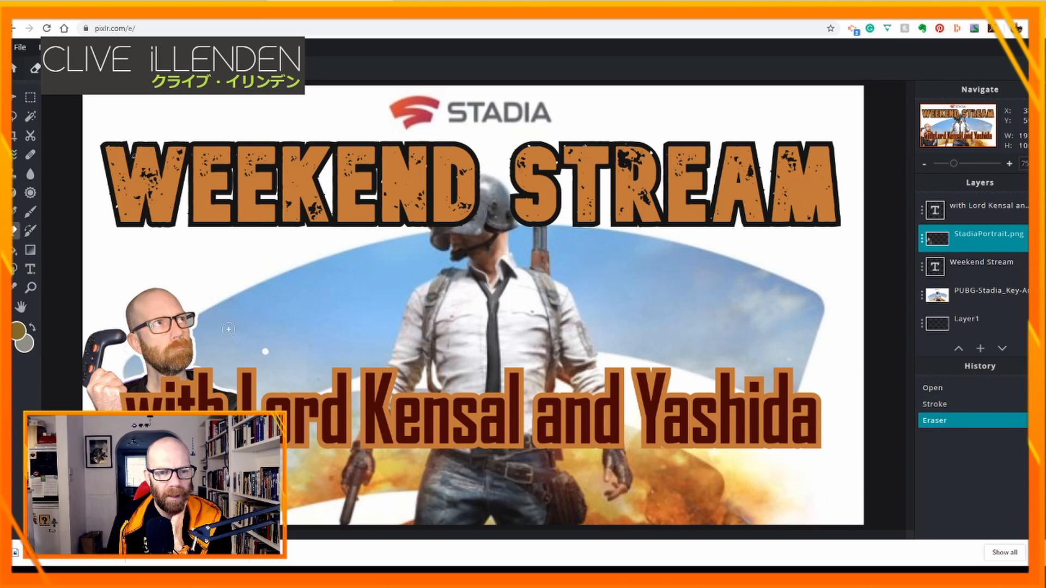
pyautogui.click(266, 353)
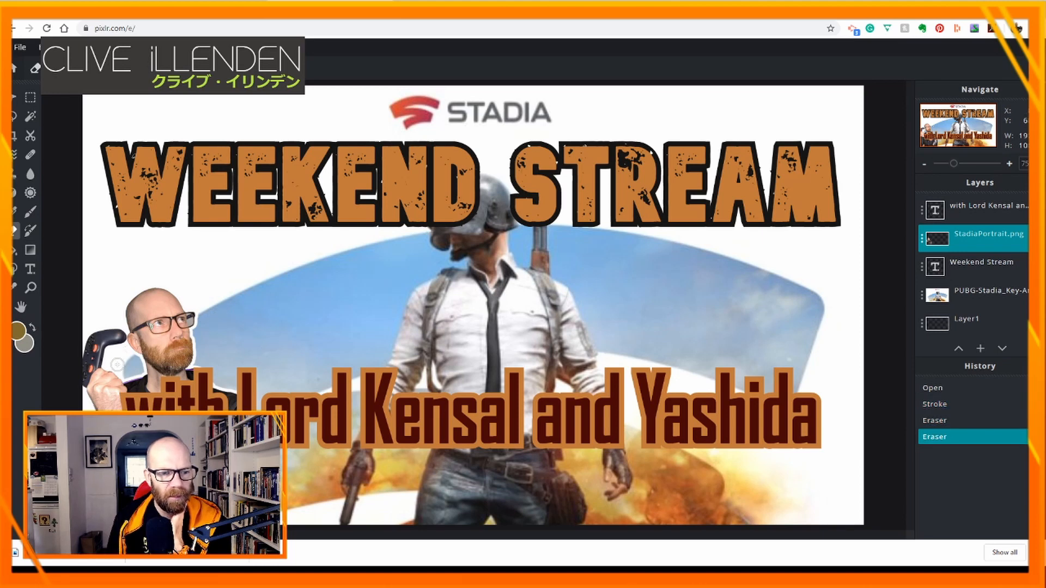
pyautogui.click(278, 355)
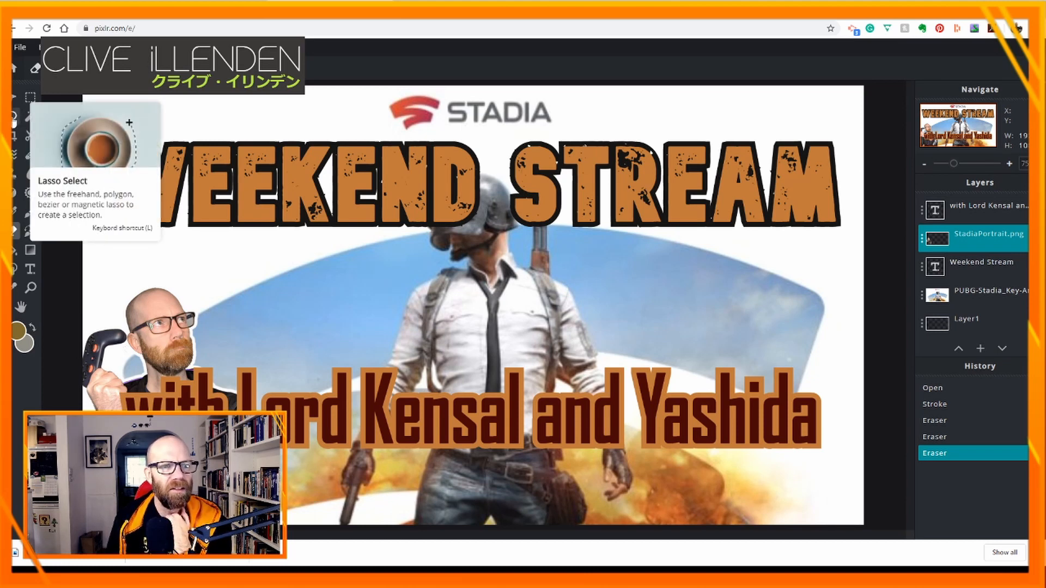
# Try to lasso and cut the part of the title's "D" that covers the character's helmet, and undo the lasso selection.
pyautogui.click(14, 116)
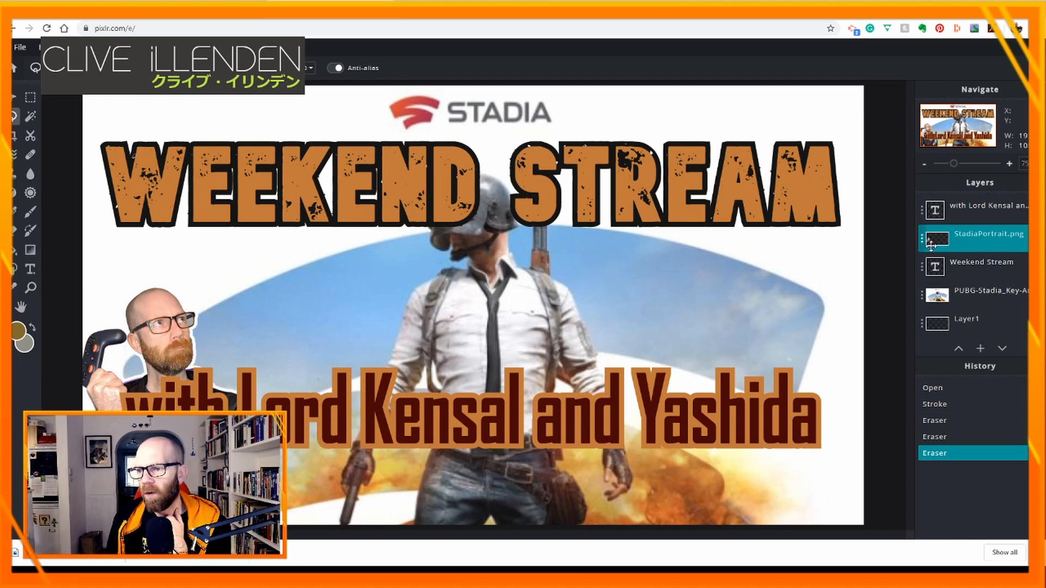
pyautogui.click(956, 267)
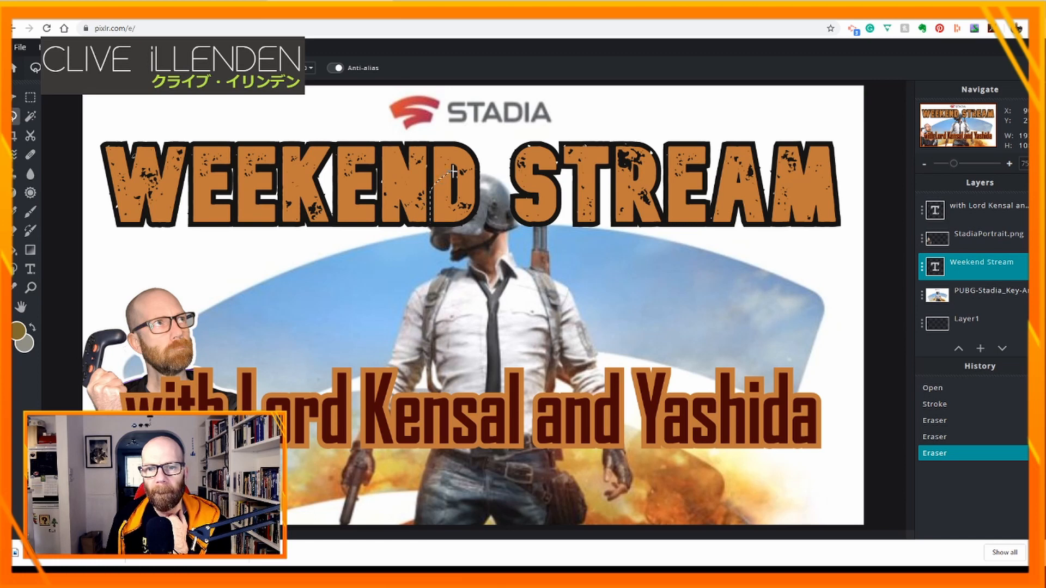
pyautogui.moveTo(470, 169)
pyautogui.mouseDown()
pyautogui.moveTo(483, 171)
pyautogui.moveTo(481, 221)
pyautogui.moveTo(433, 229)
pyautogui.moveTo(424, 219)
pyautogui.mouseUp()
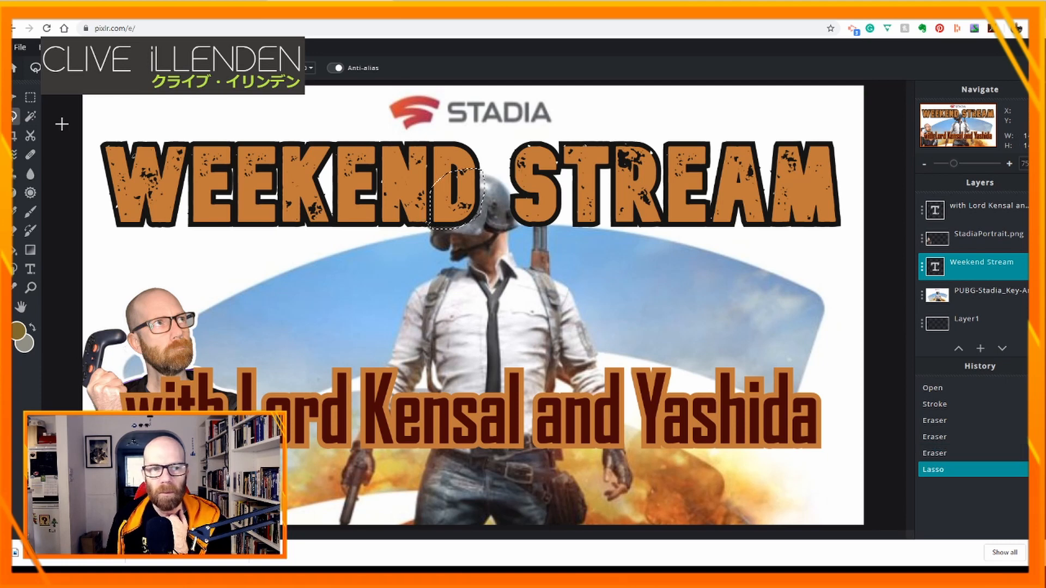
pyautogui.click(37, 48)
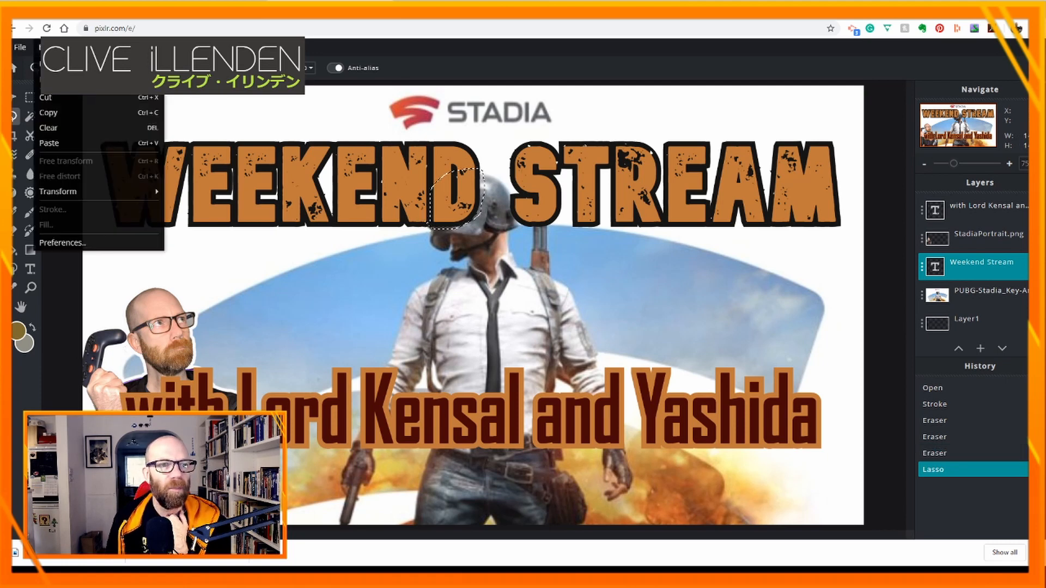
pyautogui.click(45, 98)
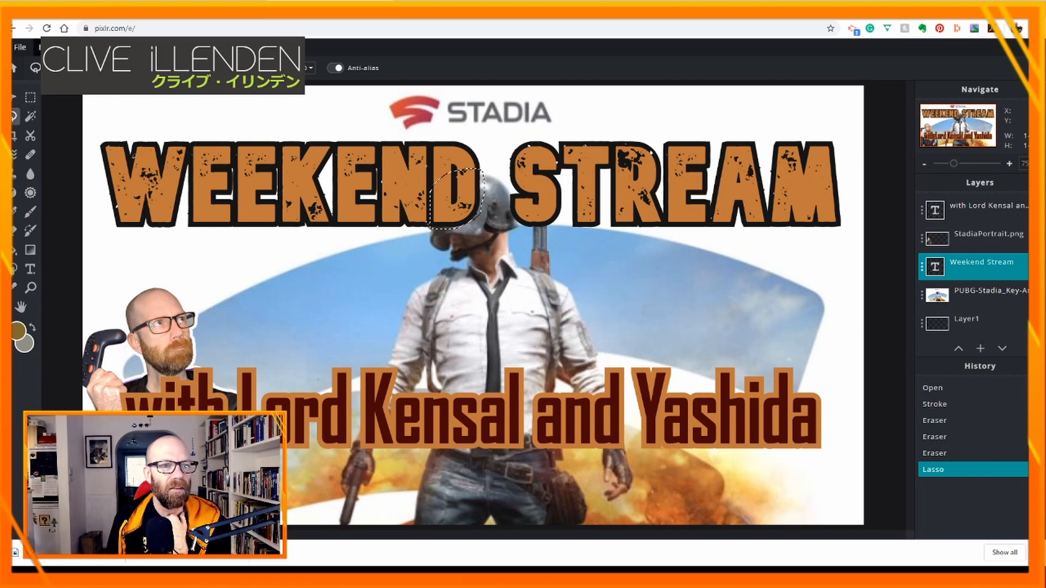
pyautogui.click(37, 48)
pyautogui.click(45, 47)
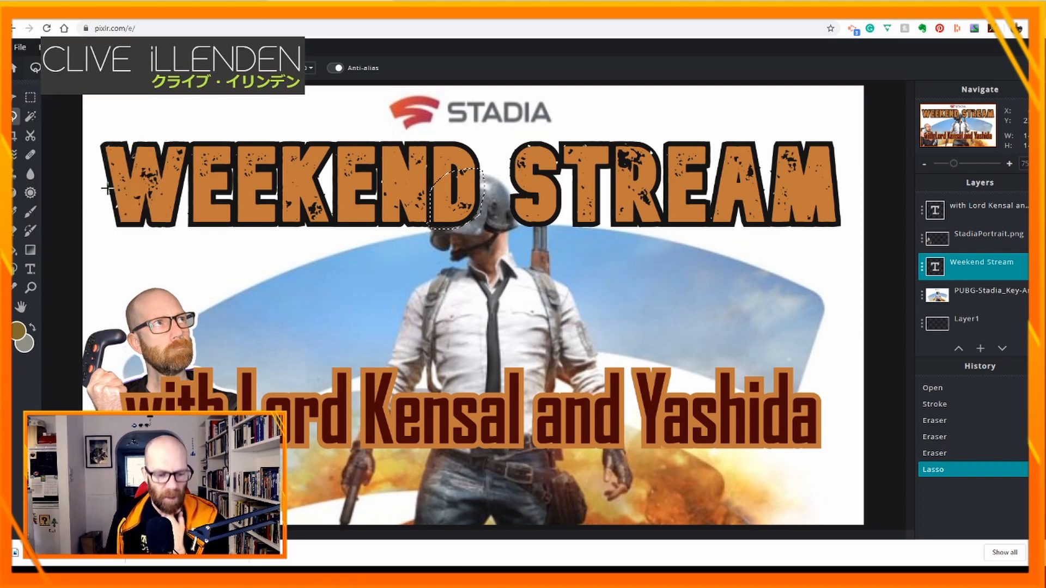
pyautogui.hotkey('ctrl', 'z')
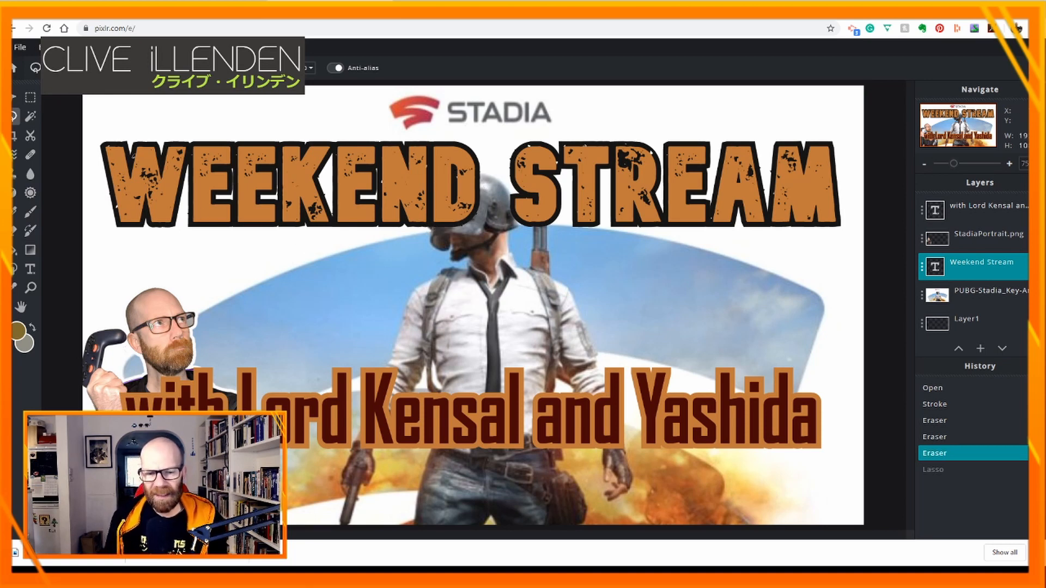
# Switch back to Pixlr X with the edited graphic and open its save settings.
pyautogui.click(14, 69)
pyautogui.click(573, 60)
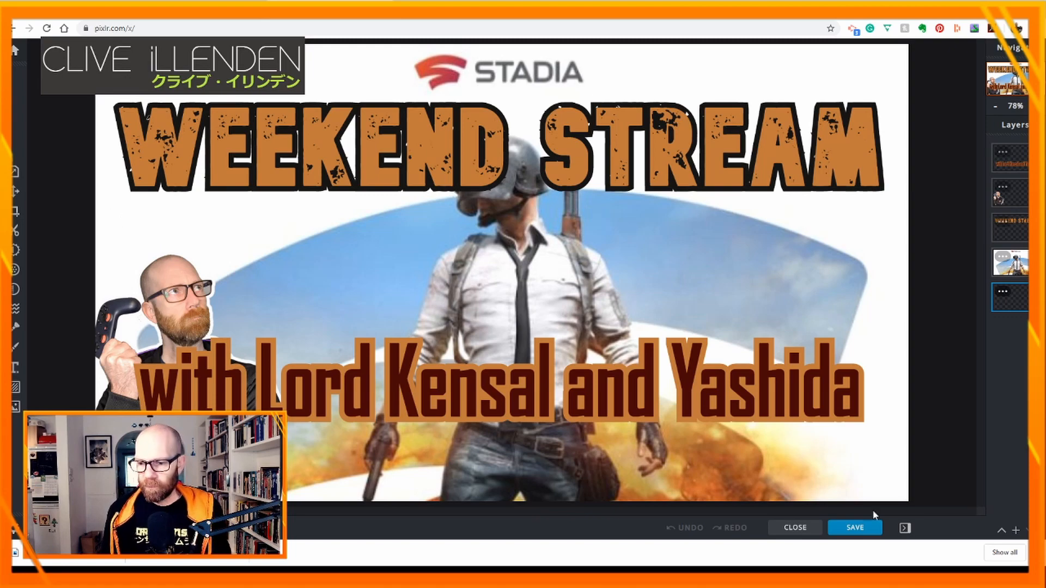
pyautogui.click(855, 527)
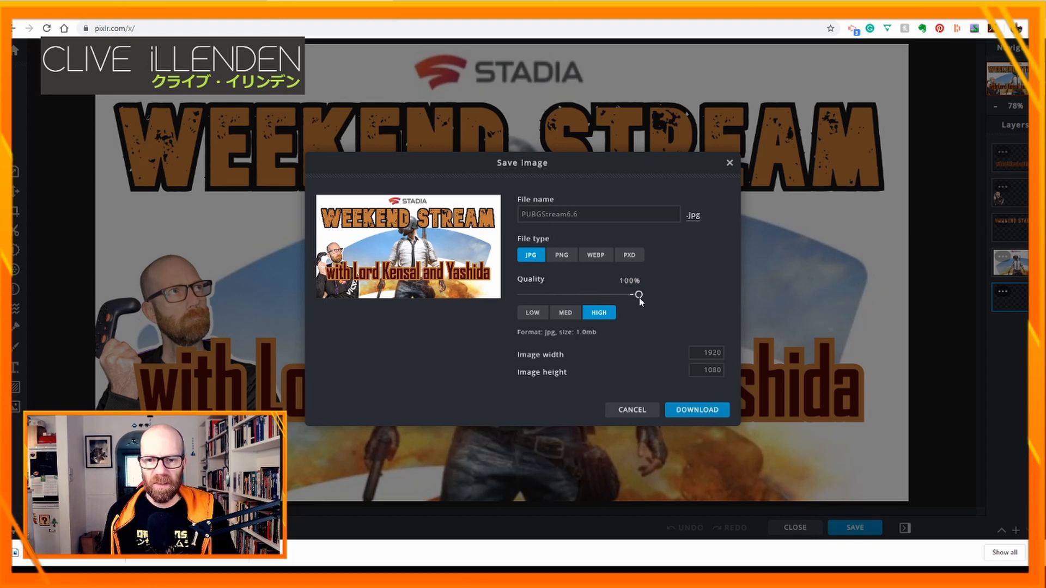
# Try out the save options with JPG at 93% quality, PNG and the layered PXD file type.
pyautogui.moveTo(598, 333); pyautogui.dragTo(578, 333)
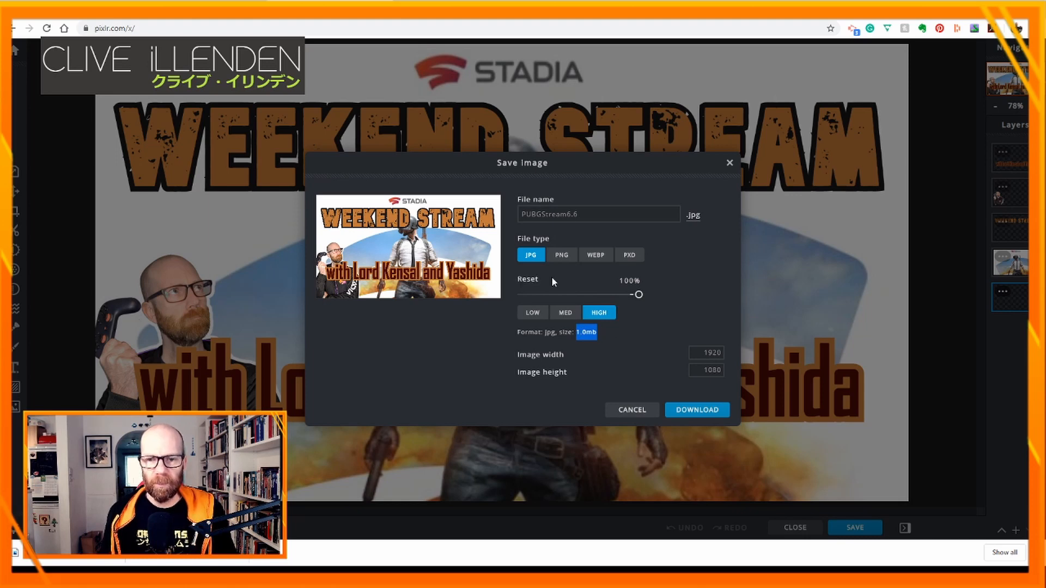
pyautogui.moveTo(639, 297); pyautogui.dragTo(631, 299)
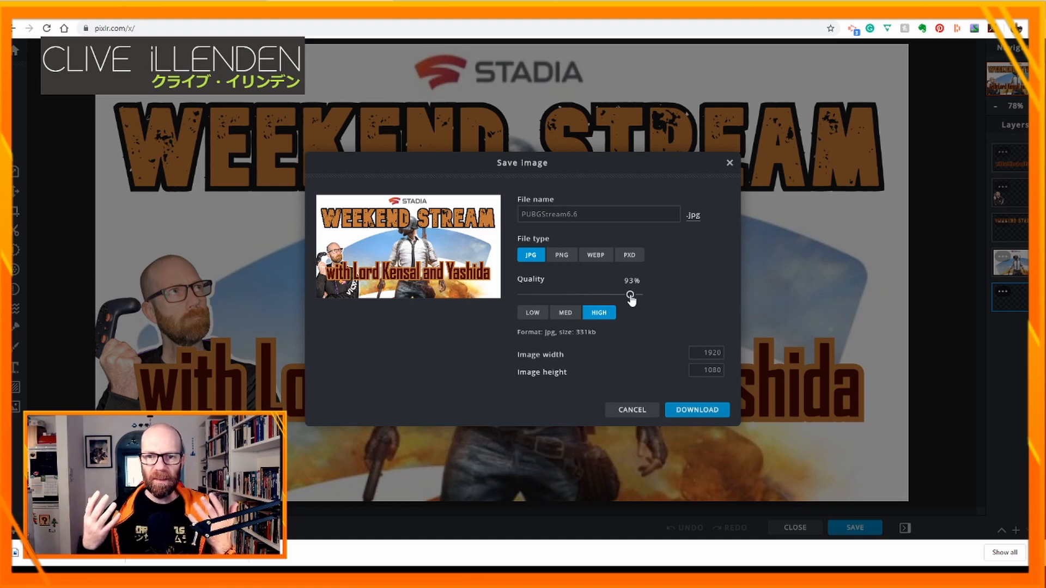
pyautogui.click(559, 262)
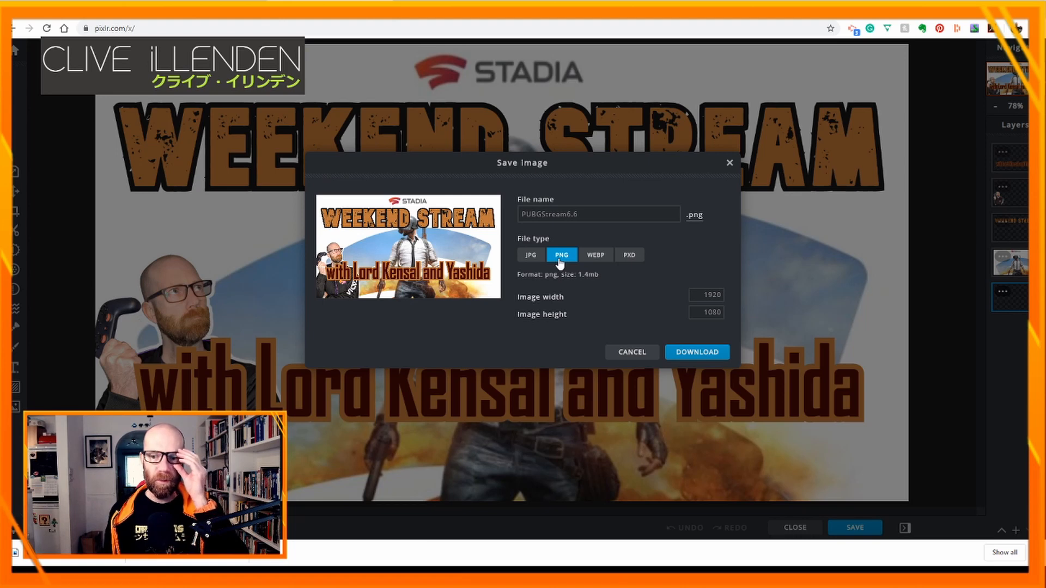
pyautogui.click(629, 256)
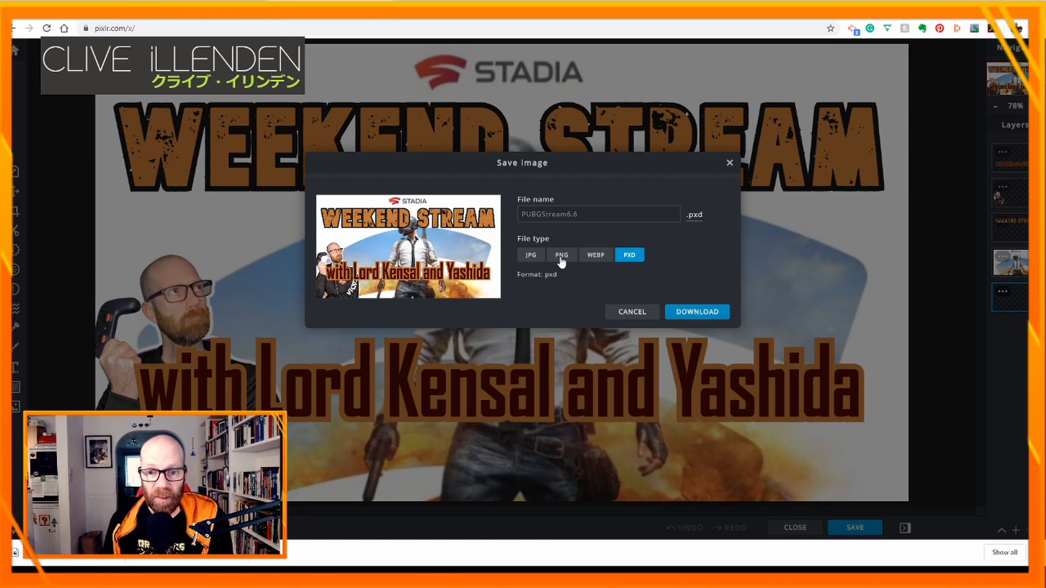
pyautogui.click(586, 214)
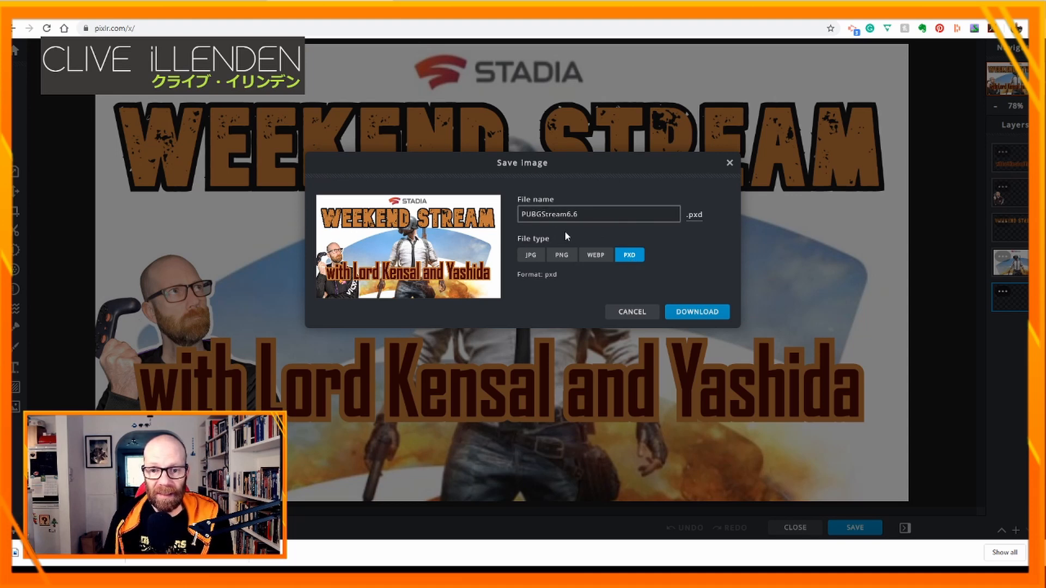
# Download the graphic as the JPG file PUBGStream6.6 at high, 100% quality and 1920 x 1080, and close the save dialog.
pyautogui.click(531, 258)
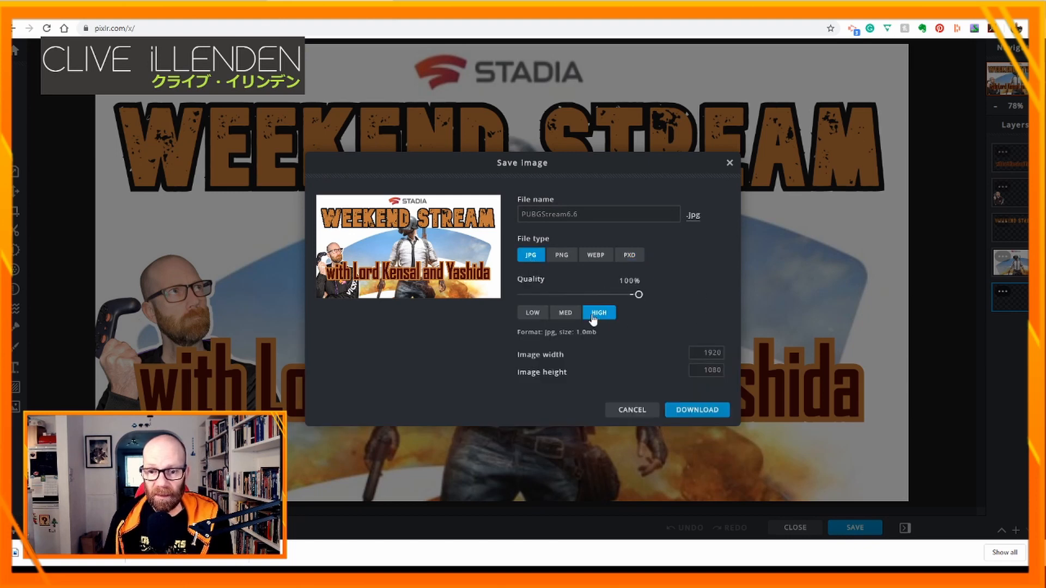
pyautogui.click(695, 411)
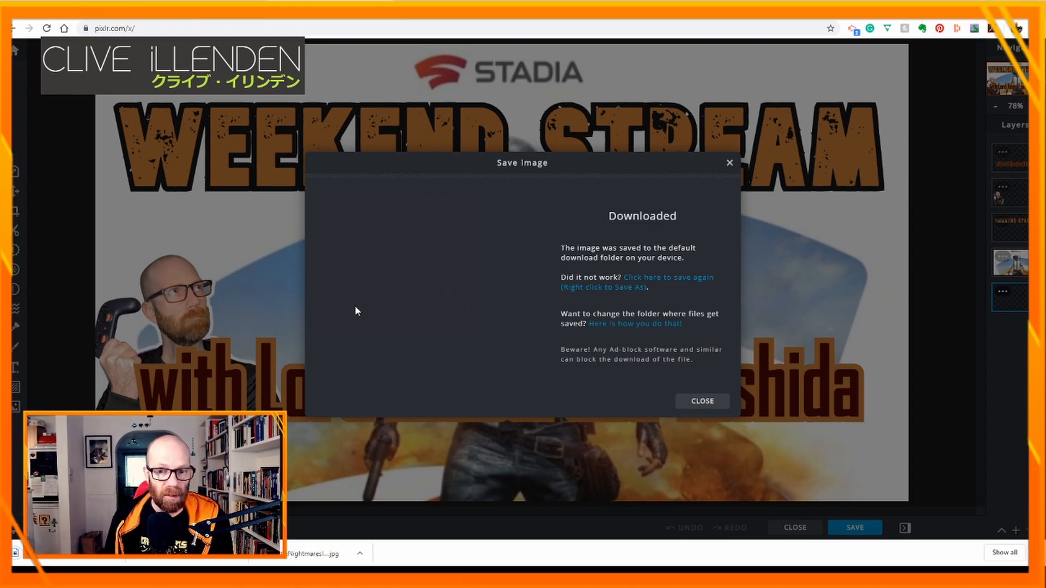
pyautogui.click(699, 403)
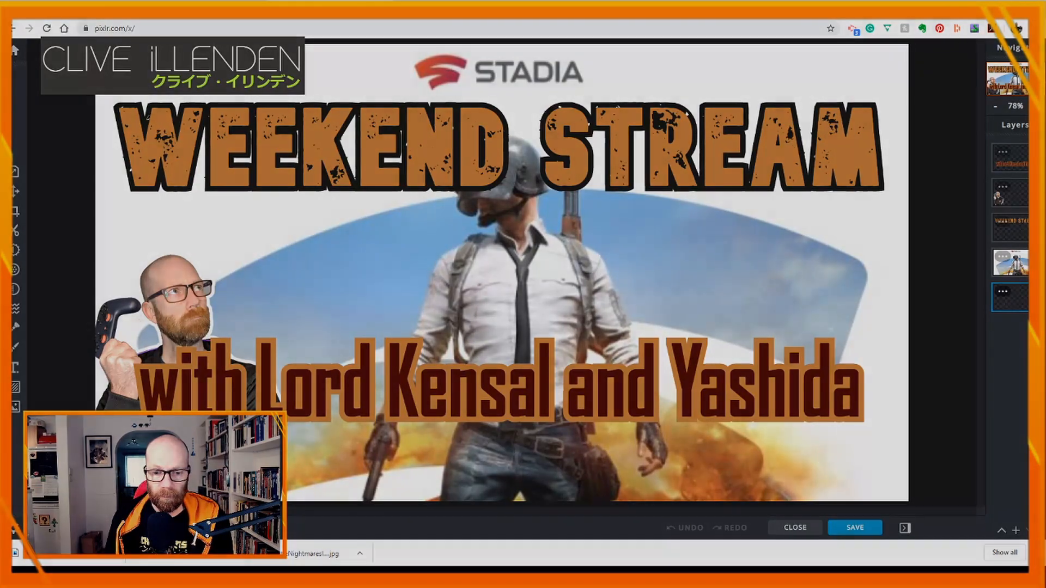